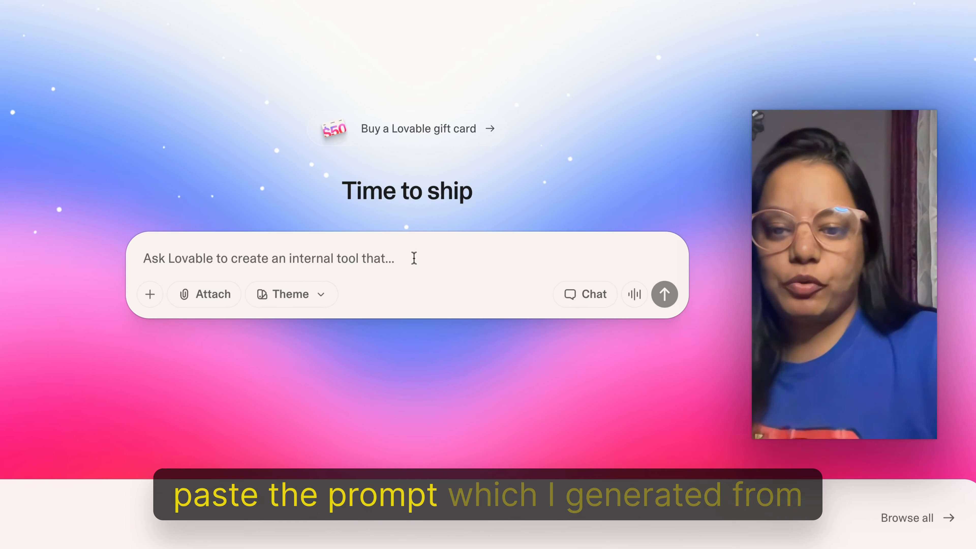
Paste the prepared Indian AI chef chatbot prompt into the project request, review it, and submit it.
{"action": "key", "text": "ctrl+v"}
{"action": "scroll", "coordinate": [410, 250], "scroll_direction": "up", "scroll_amount": 15}
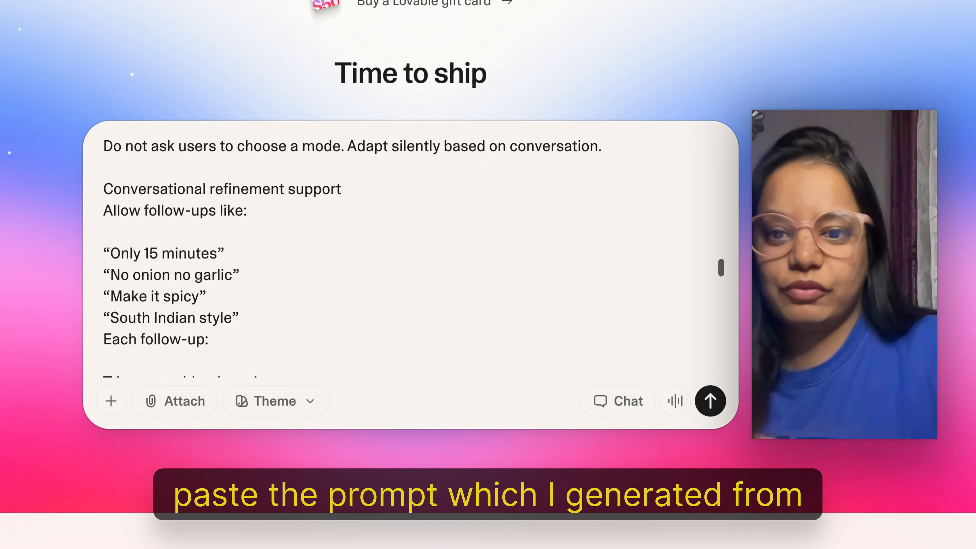
{"action": "scroll", "coordinate": [411, 250], "scroll_direction": "down", "scroll_amount": 8}
{"action": "scroll", "coordinate": [410, 250], "scroll_direction": "down", "scroll_amount": 8}
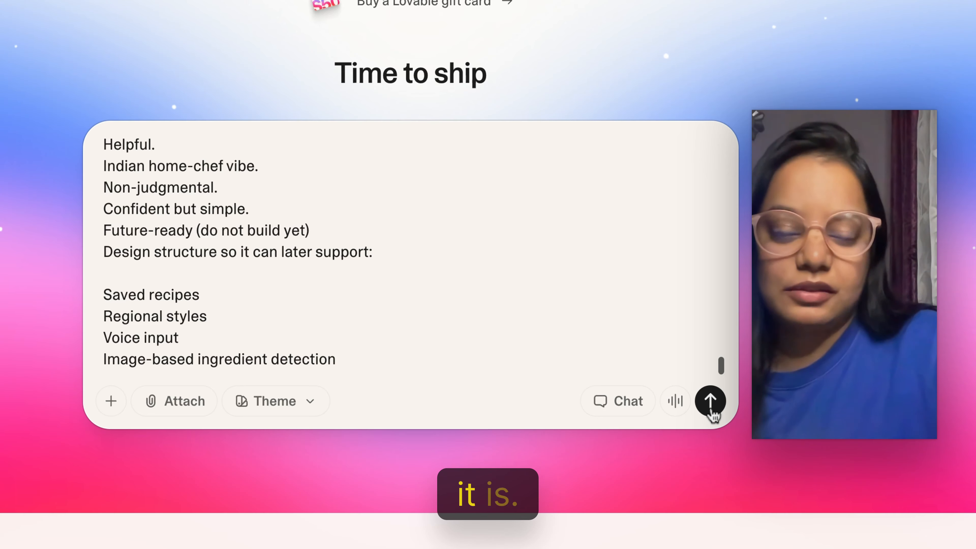
{"action": "left_click", "coordinate": [710, 408]}
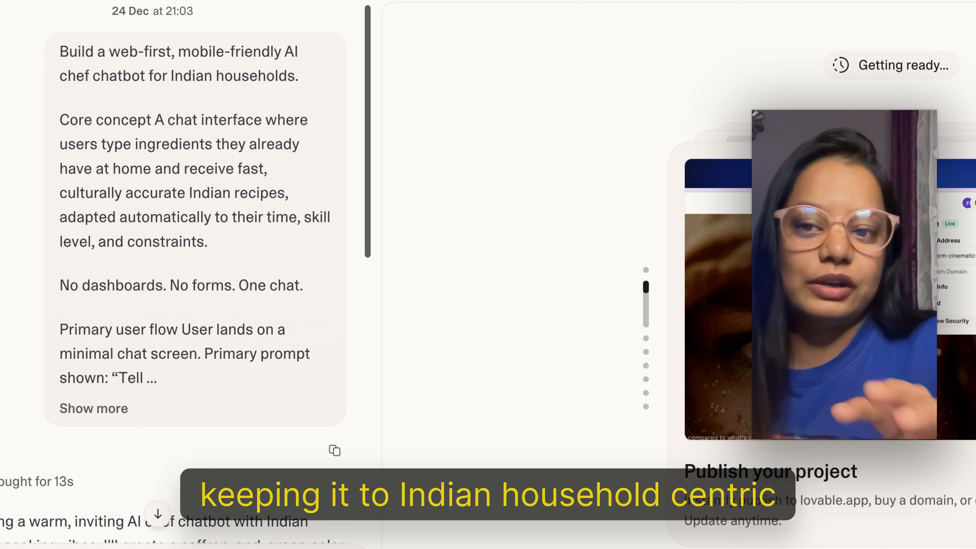
Expand the submitted prompt and read through its user flow, webhook, progress animation and celebration requirements.
{"action": "scroll", "coordinate": [195, 269], "scroll_direction": "down", "scroll_amount": 1}
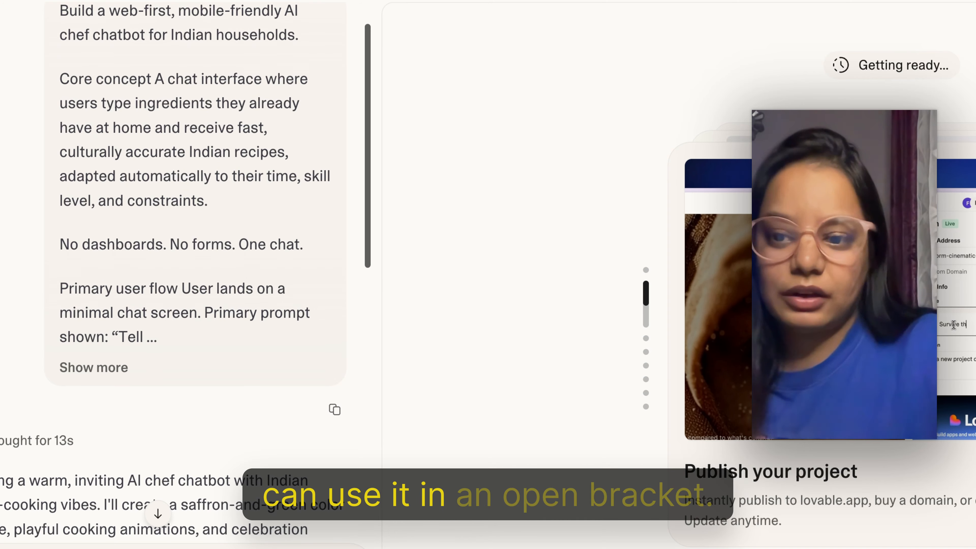
{"action": "left_click", "coordinate": [115, 369]}
{"action": "scroll", "coordinate": [174, 350], "scroll_direction": "down", "scroll_amount": 6}
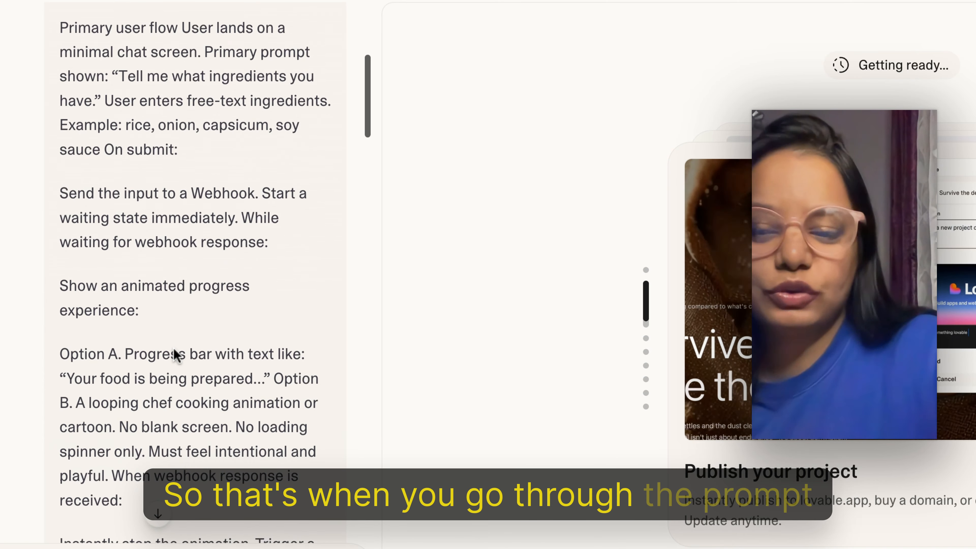
{"action": "scroll", "coordinate": [175, 354], "scroll_direction": "down", "scroll_amount": 2}
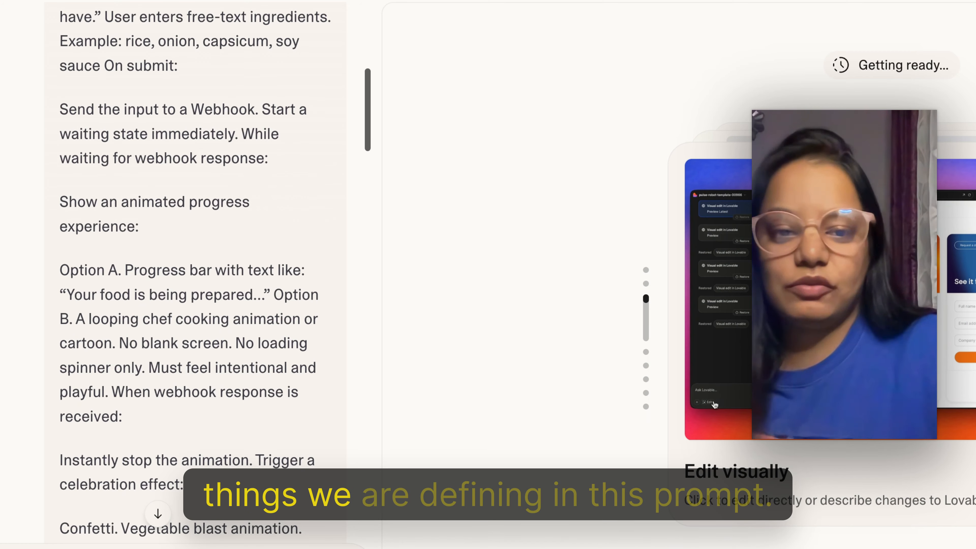
{"action": "scroll", "coordinate": [192, 269], "scroll_direction": "down", "scroll_amount": 10}
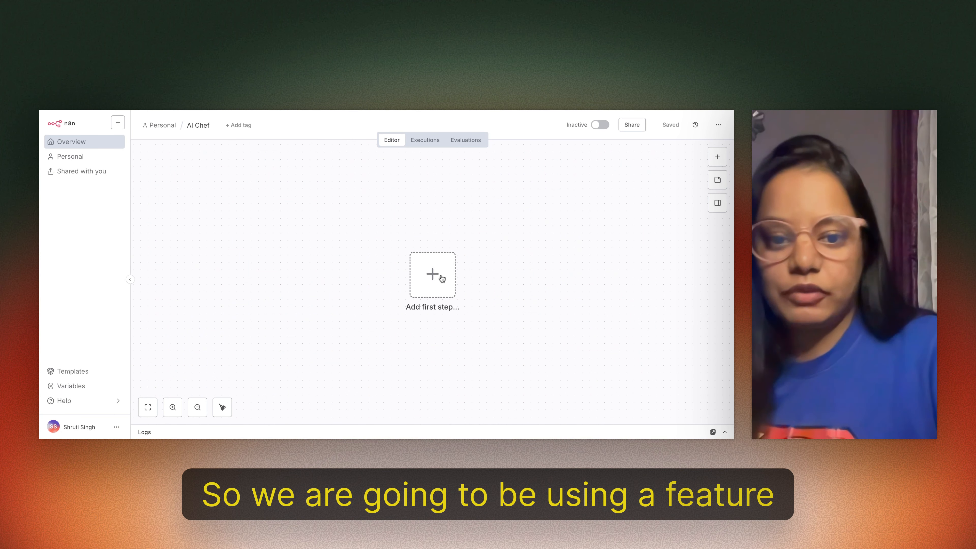
Switch to n8n and add a Webhook trigger as the first step of the AI Chef workflow.
{"action": "left_click", "coordinate": [442, 276]}
{"action": "type", "text": "web"}
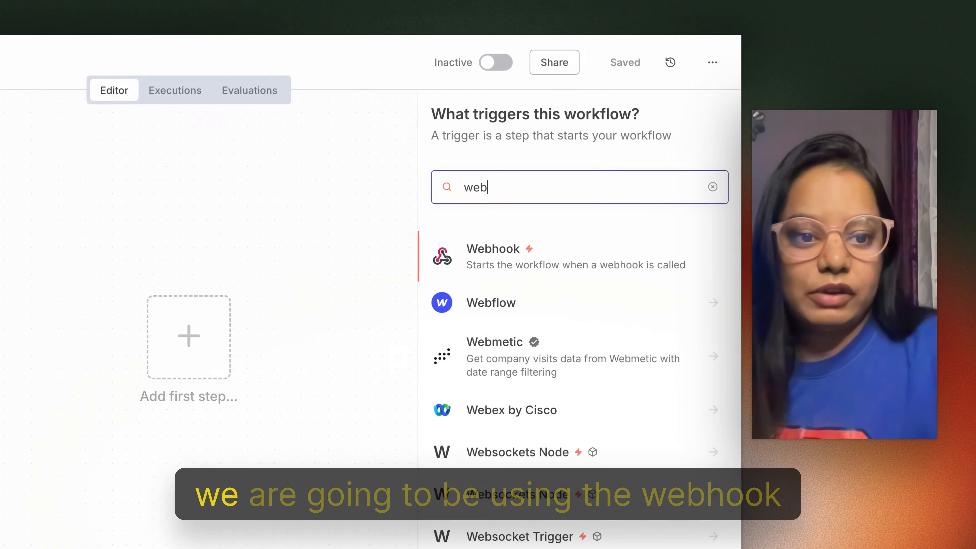
{"action": "left_click", "coordinate": [479, 268]}
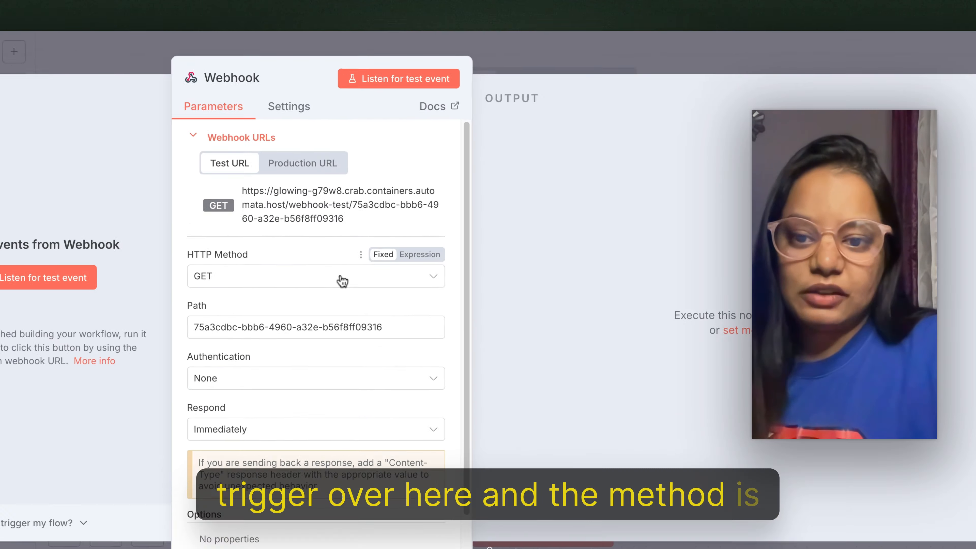
Set the webhook's HTTP method to POST and its path to AIchef, and copy the production URL.
{"action": "left_click", "coordinate": [308, 259]}
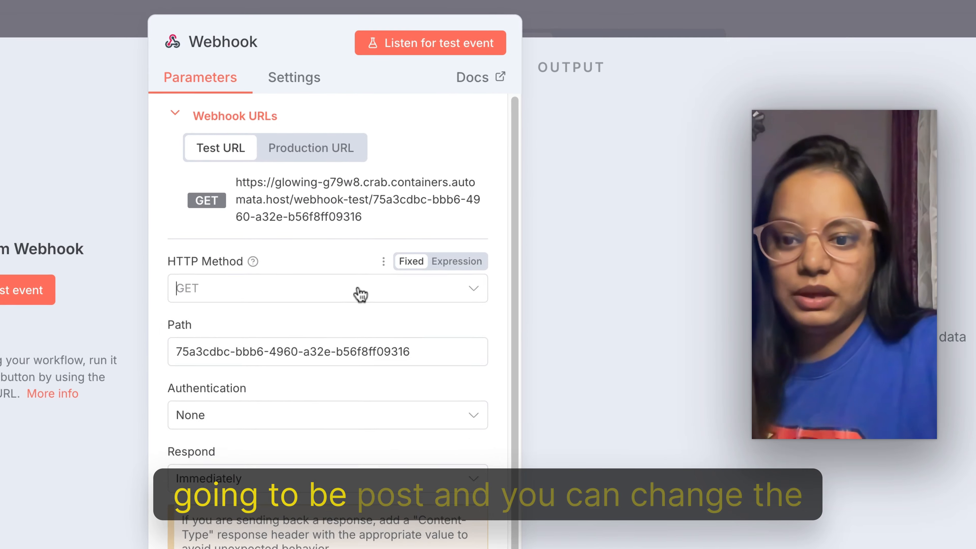
{"action": "left_click", "coordinate": [334, 466]}
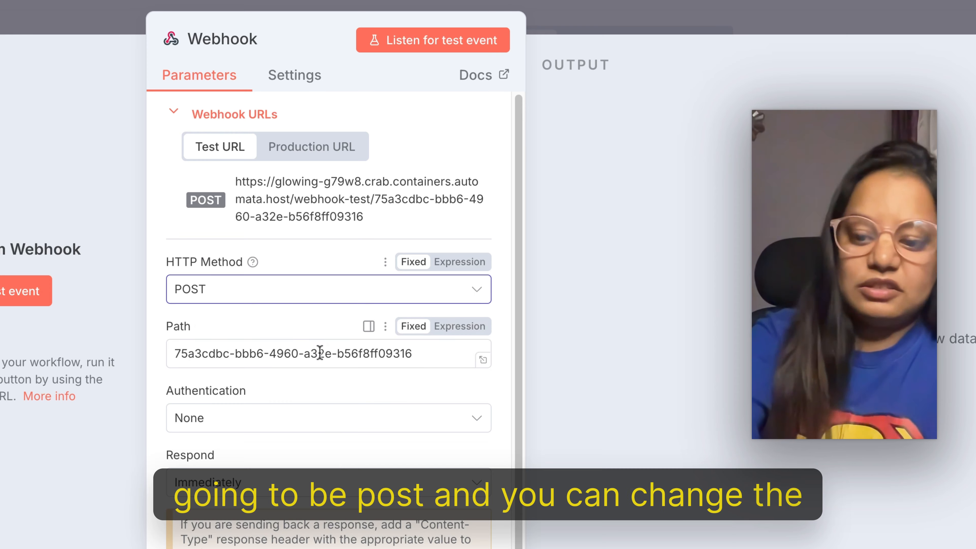
{"action": "left_click", "coordinate": [320, 352]}
{"action": "triple_click", "coordinate": [320, 352]}
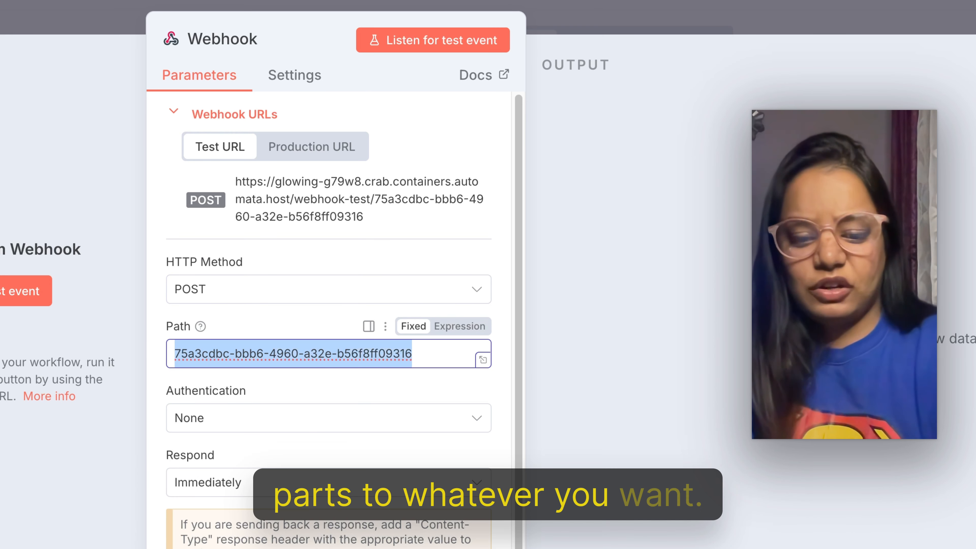
{"action": "type", "text": "AIch"}
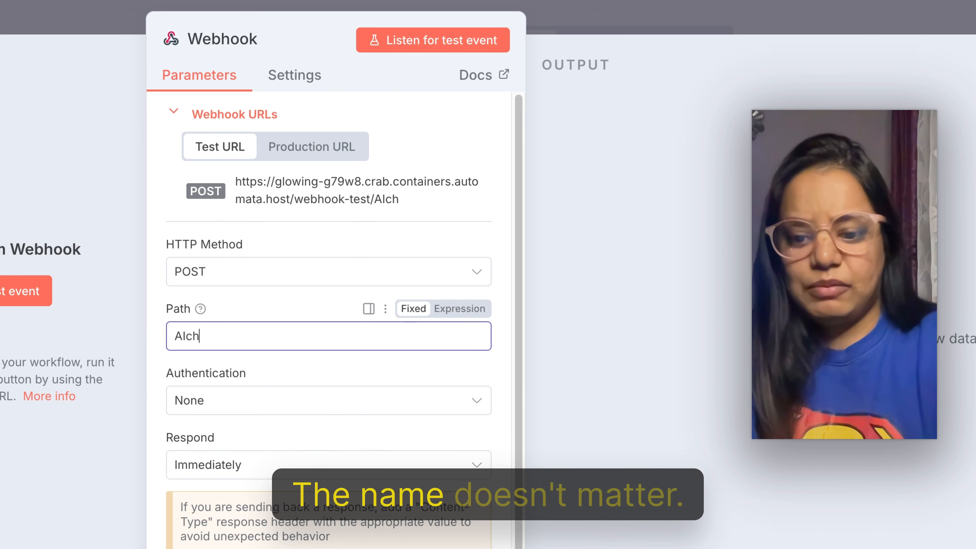
{"action": "type", "text": "ef"}
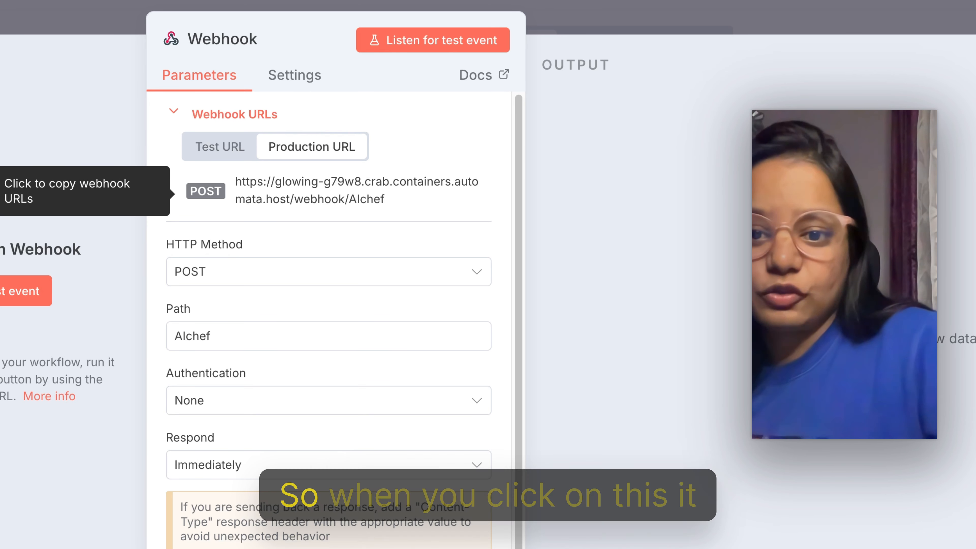
{"action": "left_click", "coordinate": [300, 199]}
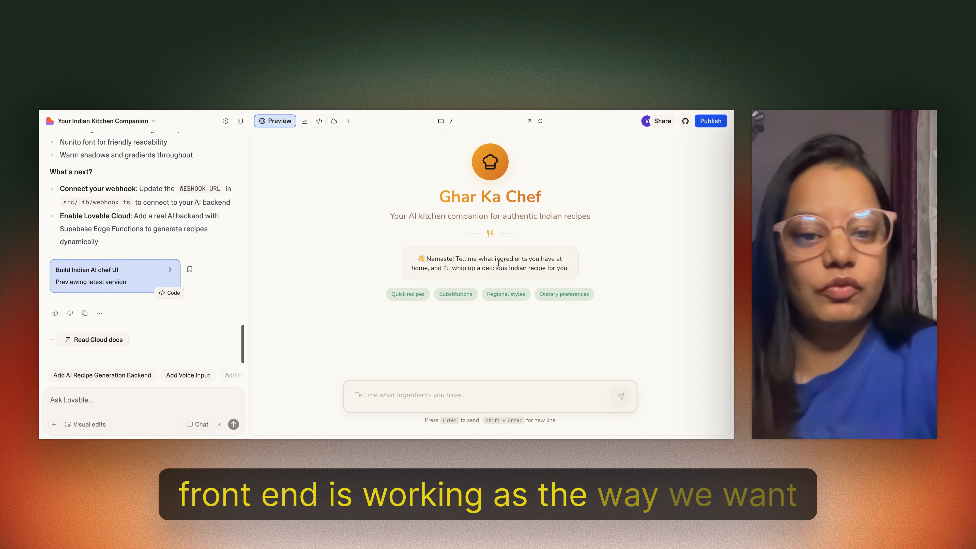
Switch to Lovable and submit the suggested ingredients "rice, onion, tomato, spices" in the Ghar Ka Chef preview.
{"action": "left_click", "coordinate": [453, 400]}
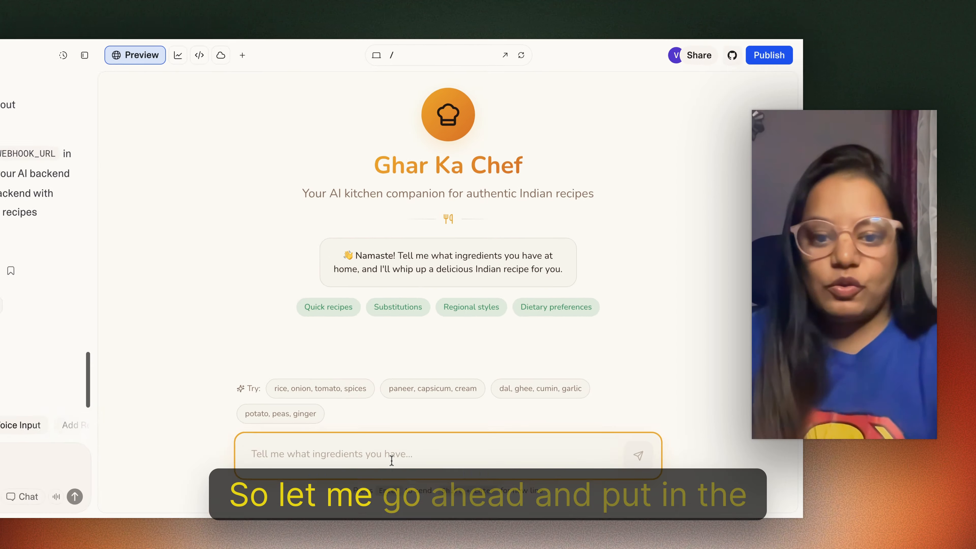
{"action": "left_click", "coordinate": [302, 413]}
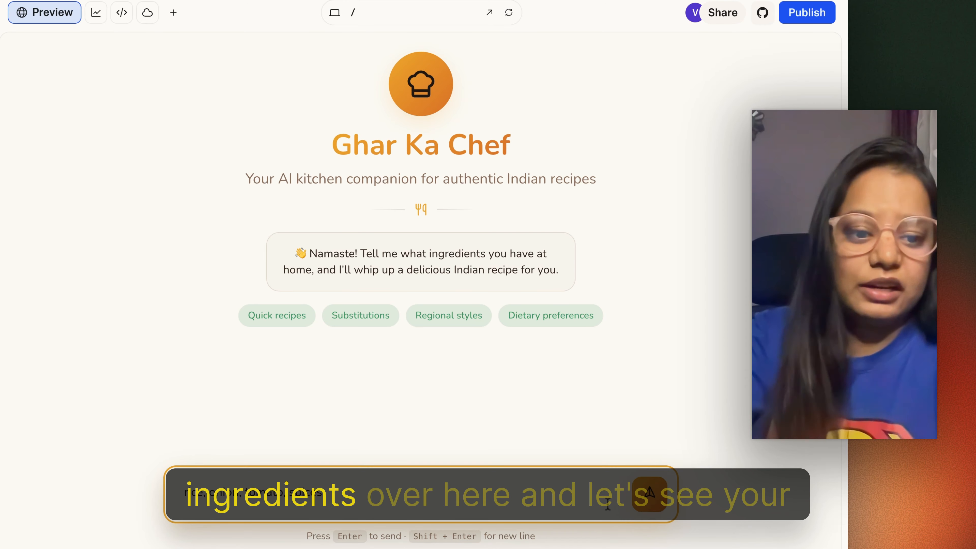
{"action": "left_click", "coordinate": [651, 500]}
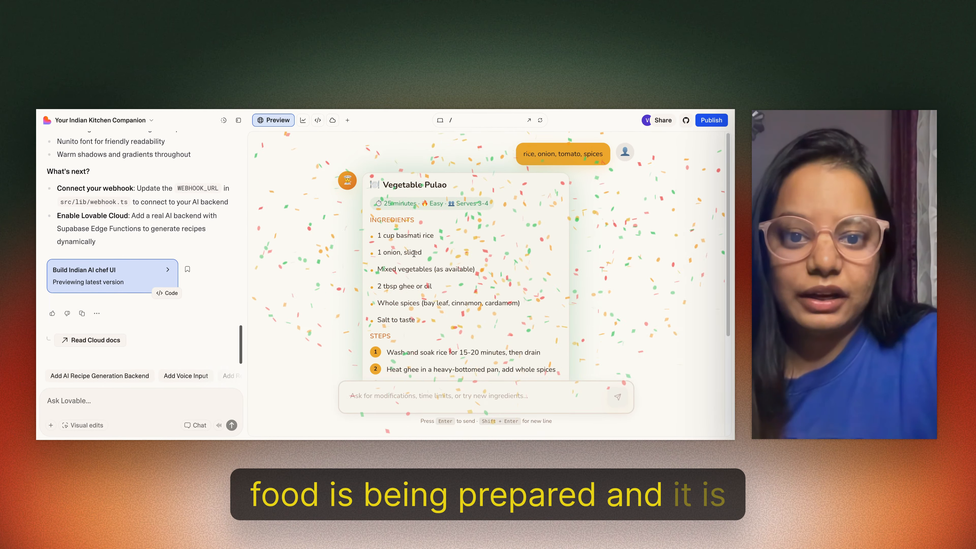
Look through the generated recipe's ingredients, cooking steps and tip in the preview.
{"action": "scroll", "coordinate": [290, 246], "scroll_direction": "down", "scroll_amount": 5}
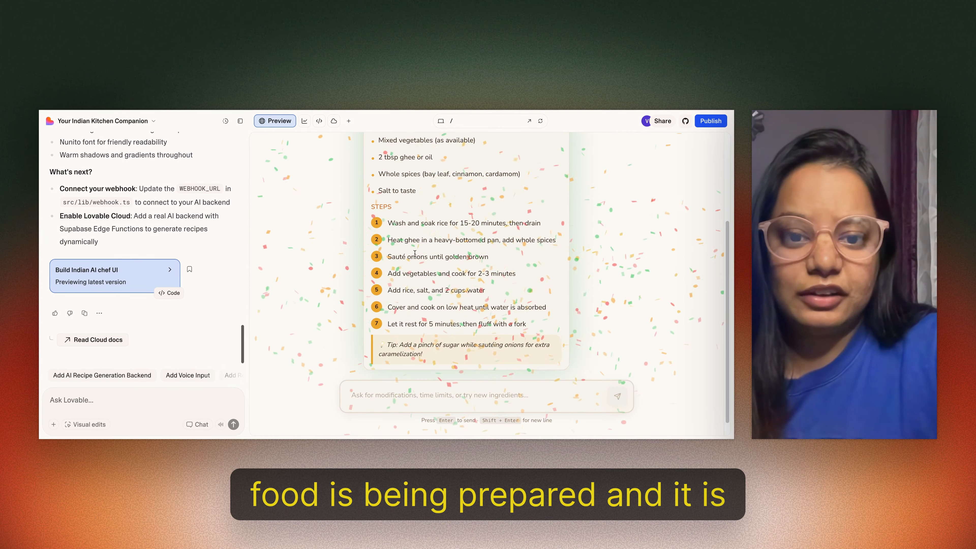
{"action": "scroll", "coordinate": [415, 253], "scroll_direction": "up", "scroll_amount": 5}
{"action": "scroll", "coordinate": [414, 253], "scroll_direction": "down", "scroll_amount": 5}
{"action": "scroll", "coordinate": [414, 253], "scroll_direction": "up", "scroll_amount": 5}
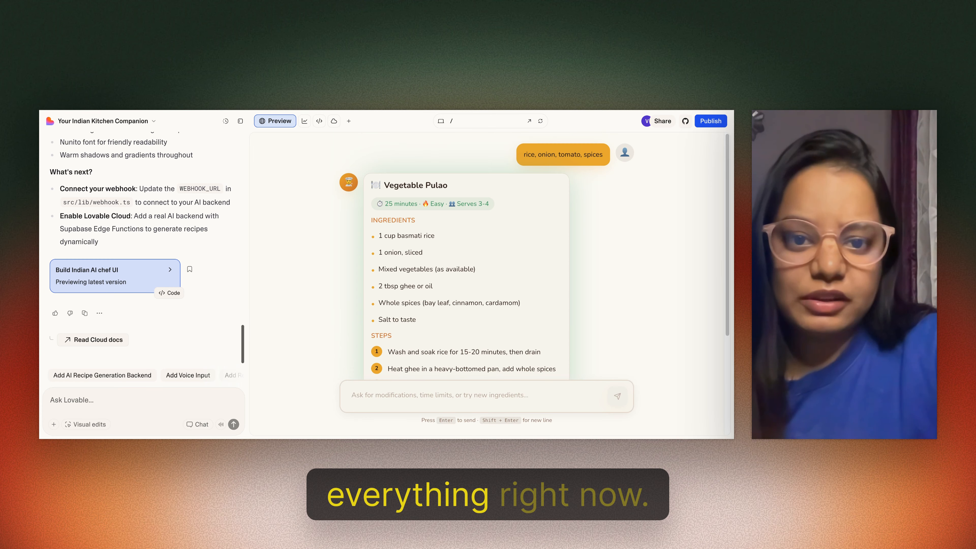
{"action": "scroll", "coordinate": [505, 268], "scroll_direction": "down", "scroll_amount": 4}
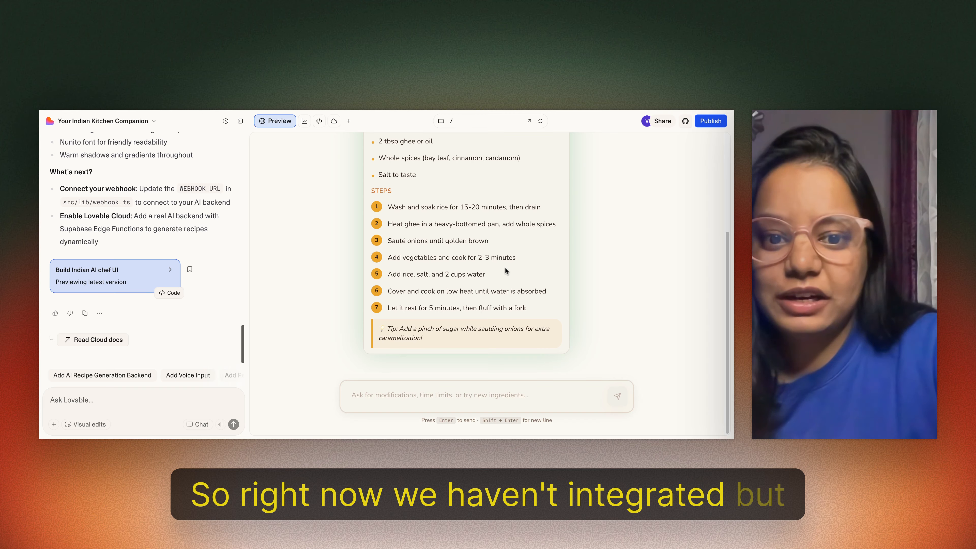
{"action": "scroll", "coordinate": [505, 268], "scroll_direction": "up", "scroll_amount": 4}
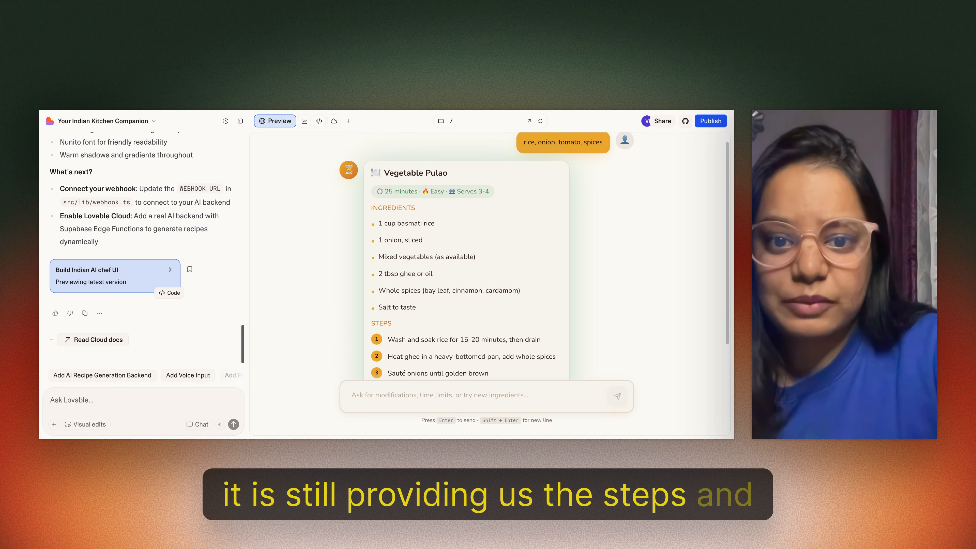
{"action": "scroll", "coordinate": [487, 254], "scroll_direction": "down", "scroll_amount": 4}
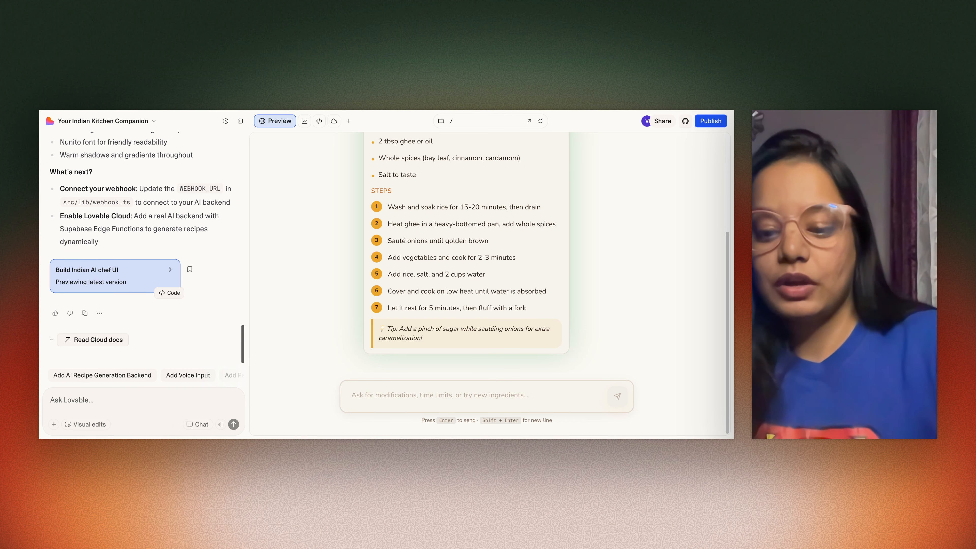
Draft a Lovable message with the copied AIchef webhook URL, asking it to send users' ingredients there and display results only after the webhook responds.
{"action": "key", "text": "ctrl+v"}
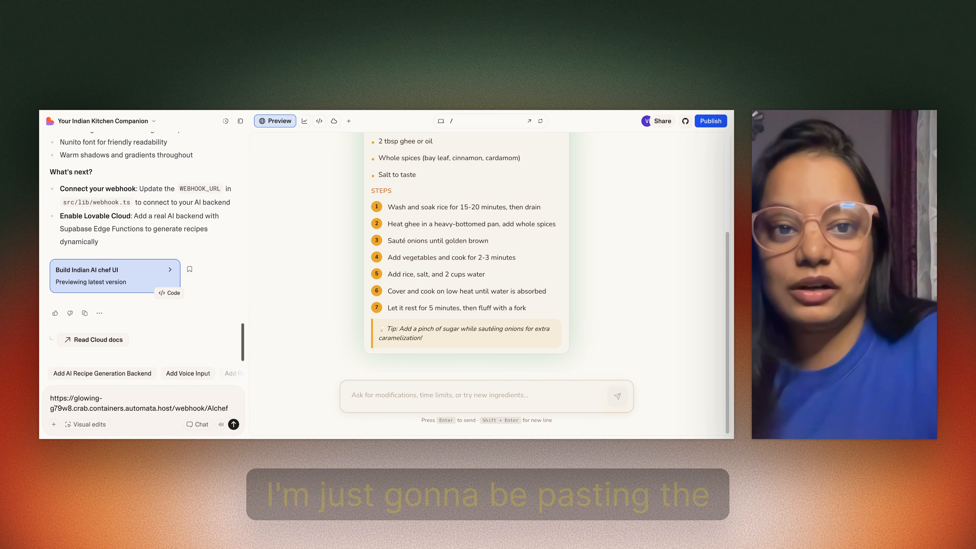
{"action": "key", "text": "shift+Return"}
{"action": "key", "text": "shift+Return"}
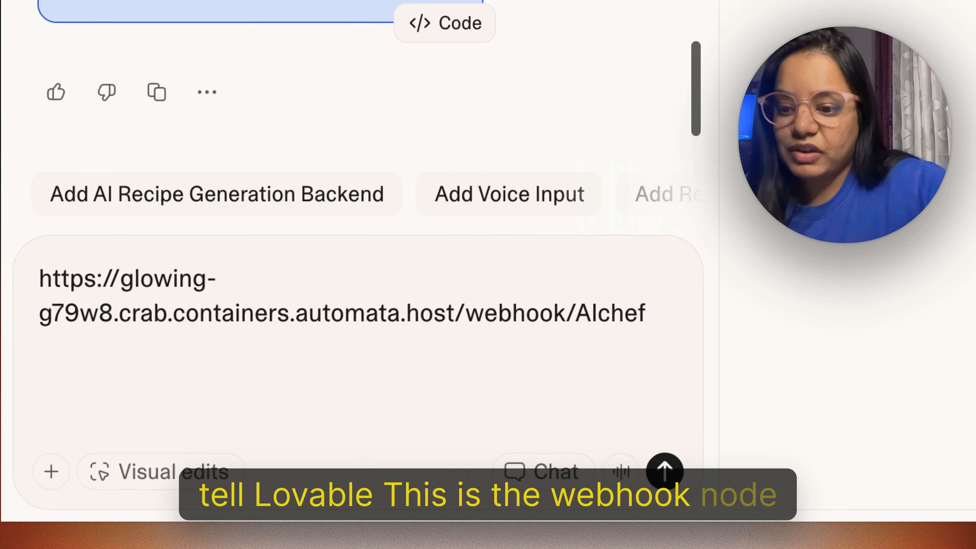
{"action": "type", "text": "This is the Vaibhav note"}
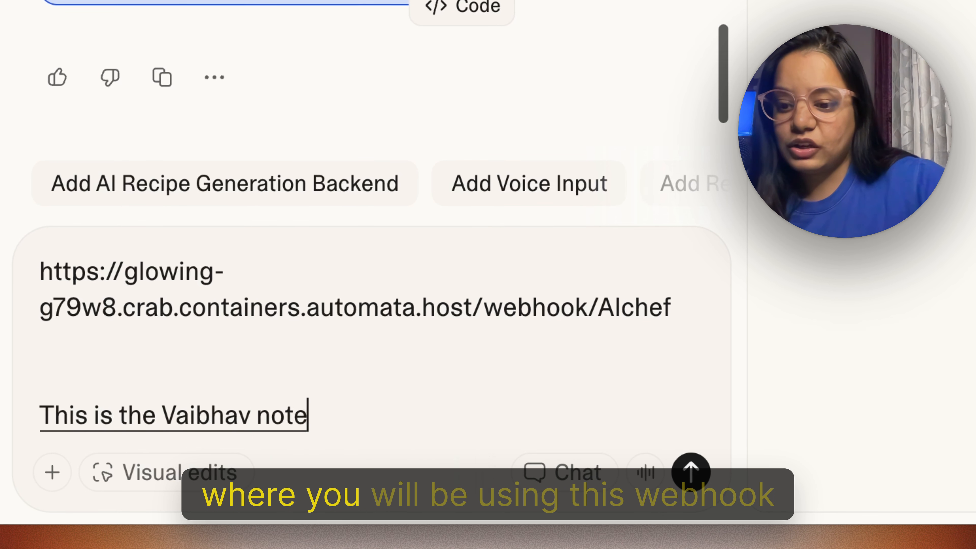
{"action": "type", "text": " where you'll be using this. We note for sending the data whenever us"}
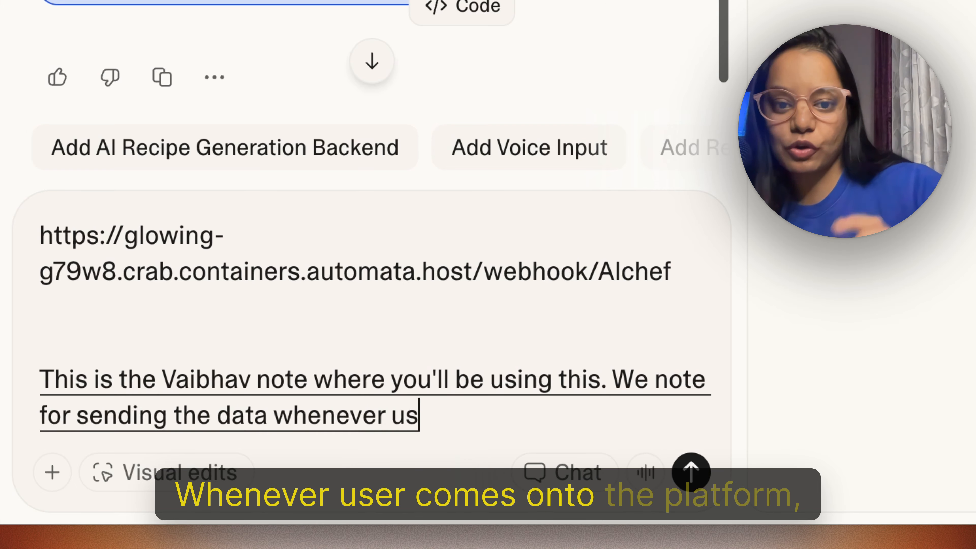
{"action": "type", "text": " platform, they are gonna be in."}
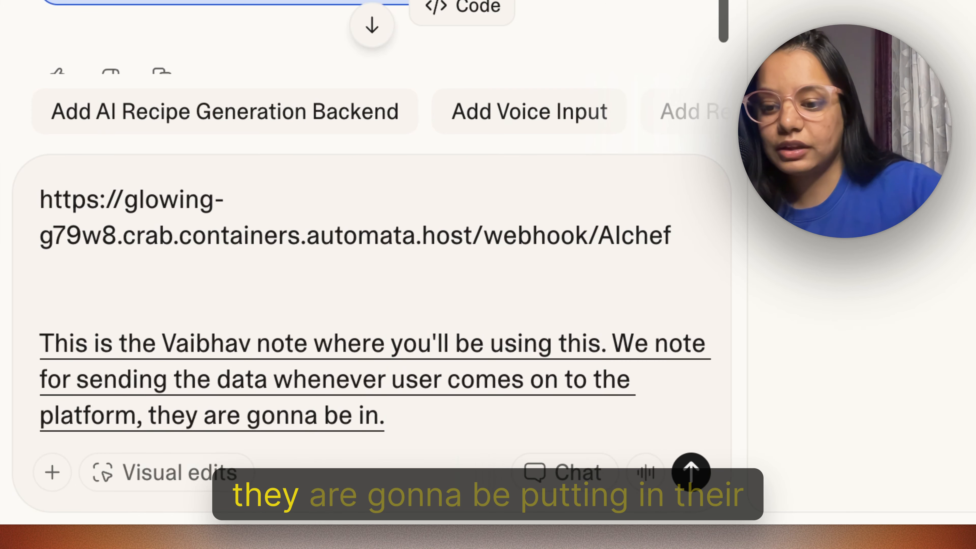
{"action": "type", "text": " putting in there"}
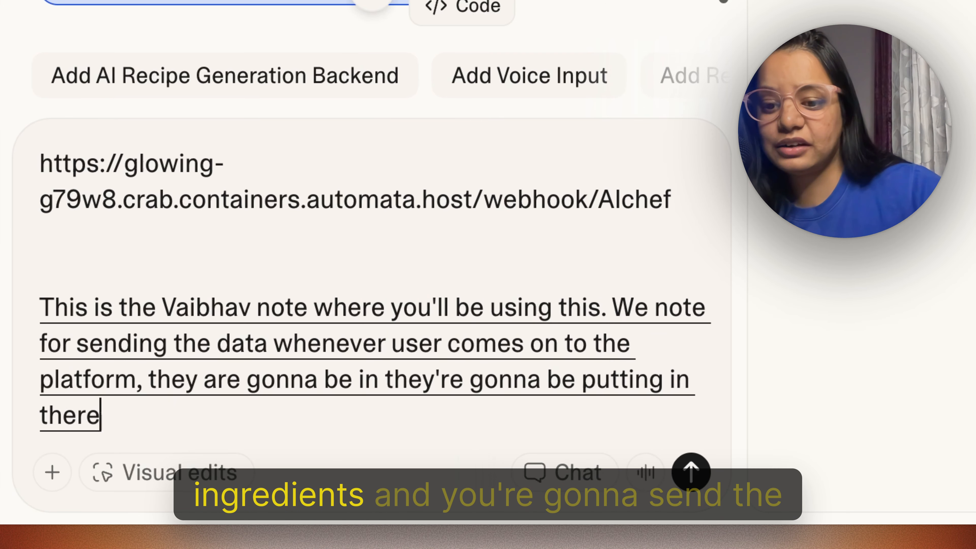
{"action": "type", "text": " and you're going to send"}
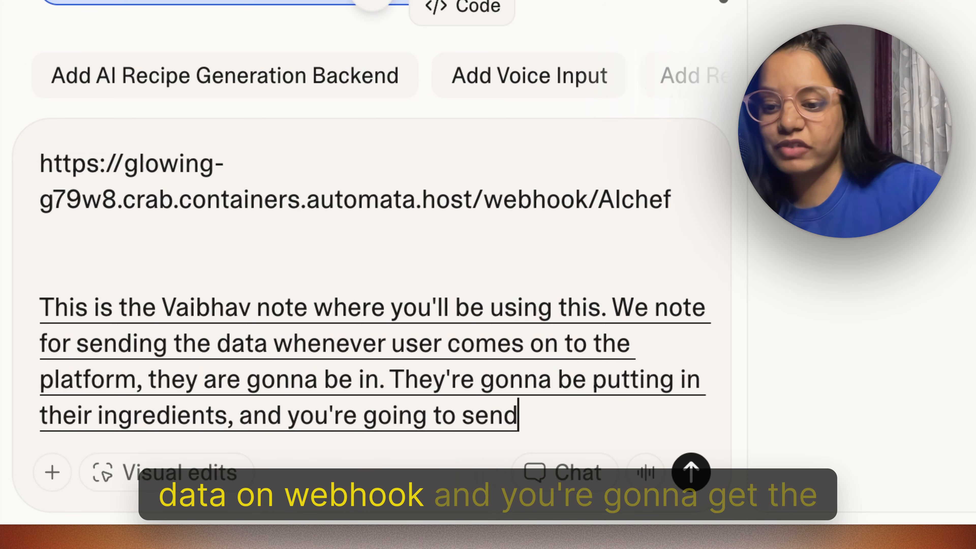
{"action": "type", "text": " the data on web and you're gonna get the data"}
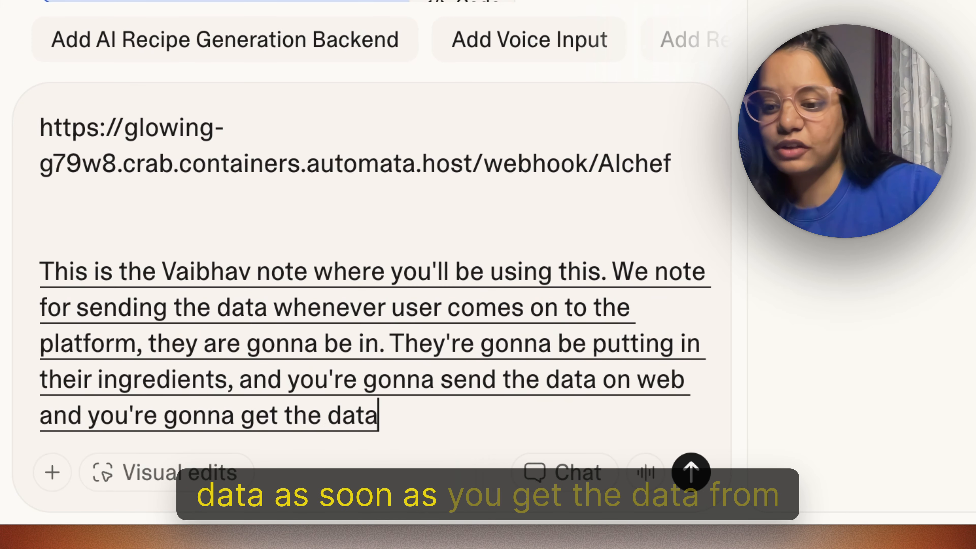
{"action": "type", "text": " as soon as you get the data from Vaibhav"}
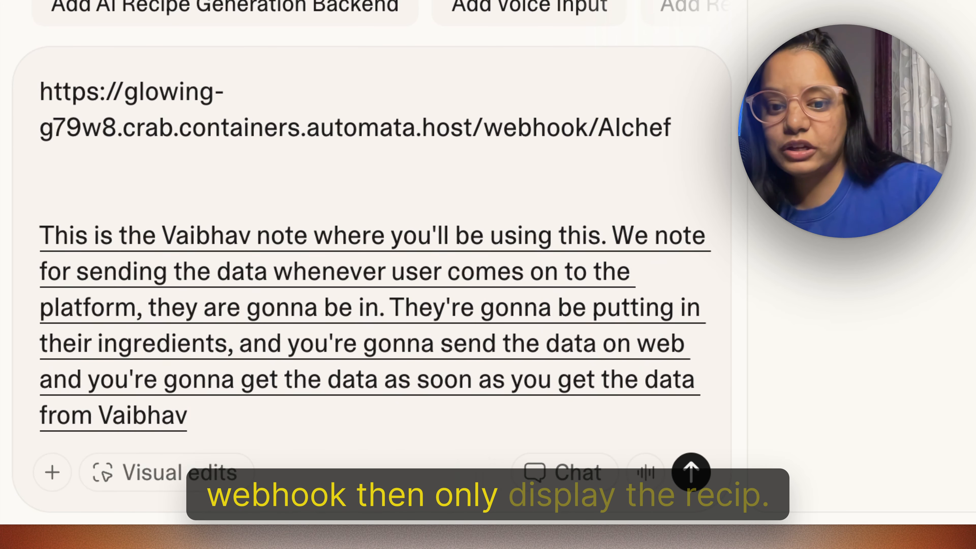
{"action": "type", "text": ", then only display the"}
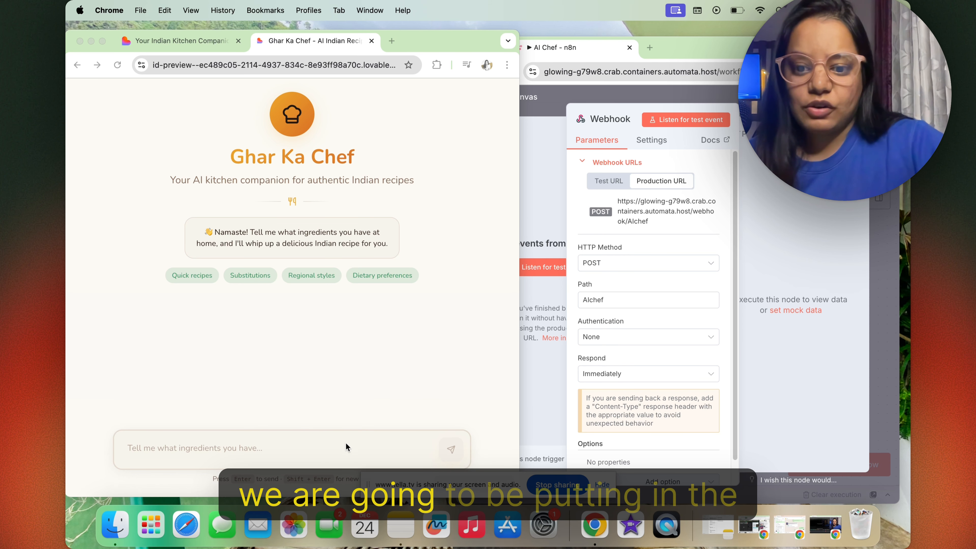
Submit the suggested ingredients "paneer, capsicum, cream" in the separately opened Ghar Ka Chef preview to test the webhook.
{"action": "left_click", "coordinate": [327, 448]}
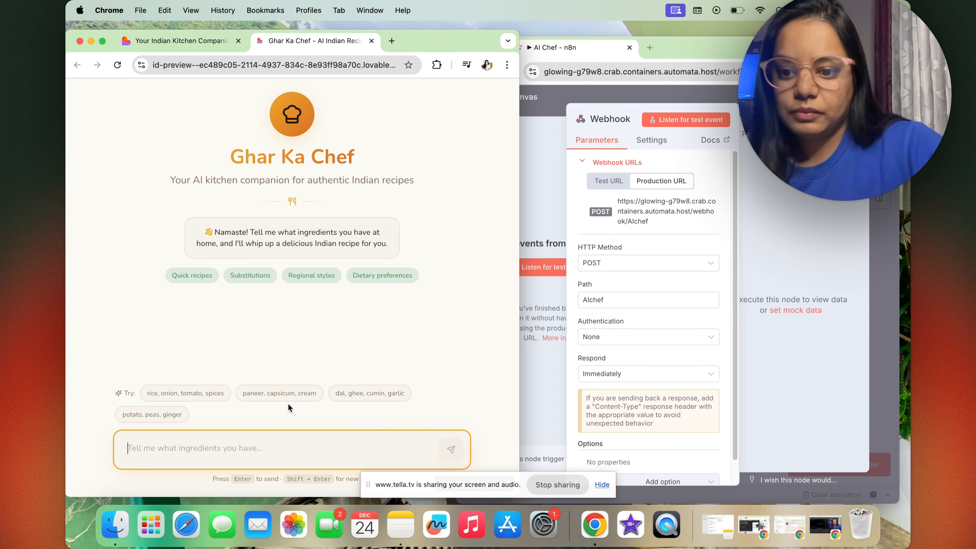
{"action": "left_click", "coordinate": [293, 394]}
{"action": "left_click", "coordinate": [452, 451]}
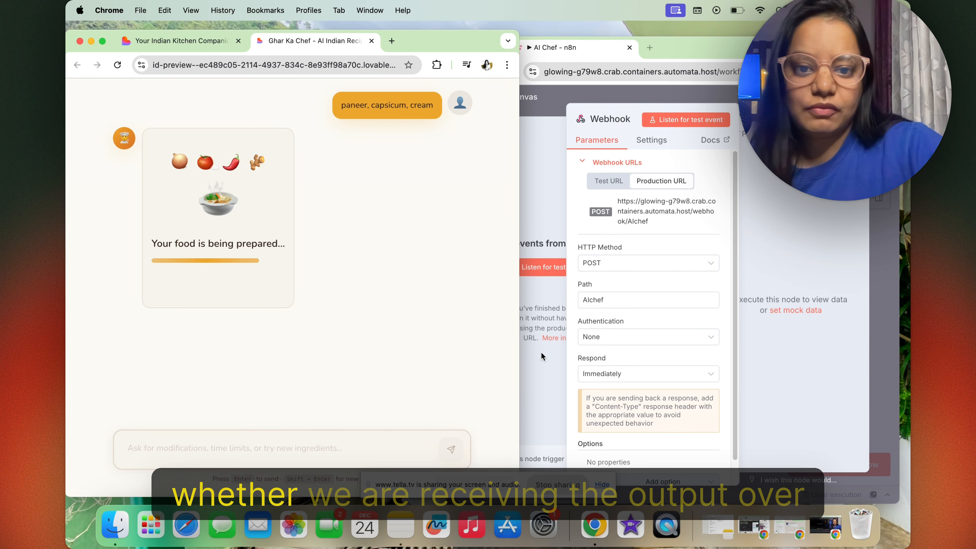
Start listening for a test event on the AIchef webhook and widen the n8n window.
{"action": "left_click", "coordinate": [683, 117]}
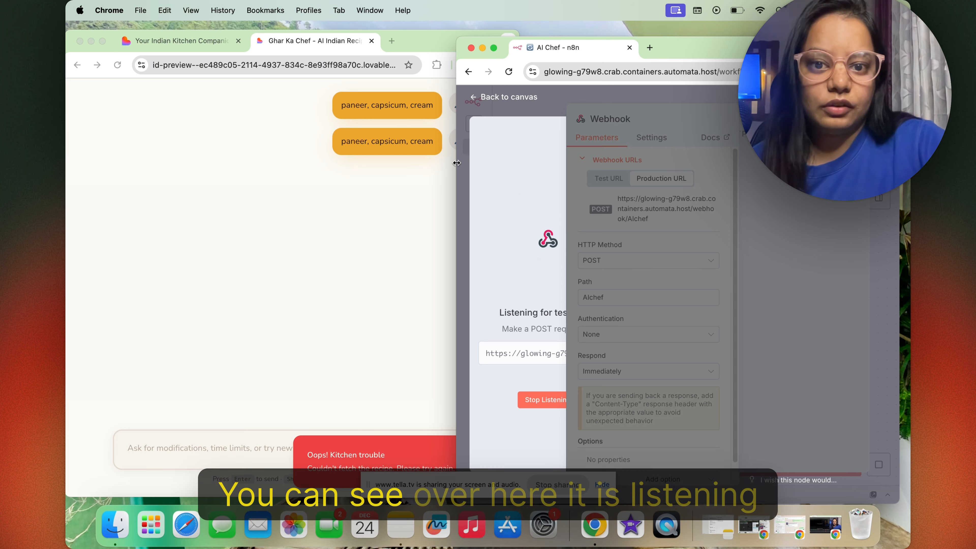
{"action": "left_click_drag", "start_coordinate": [456, 162], "coordinate": [319, 162]}
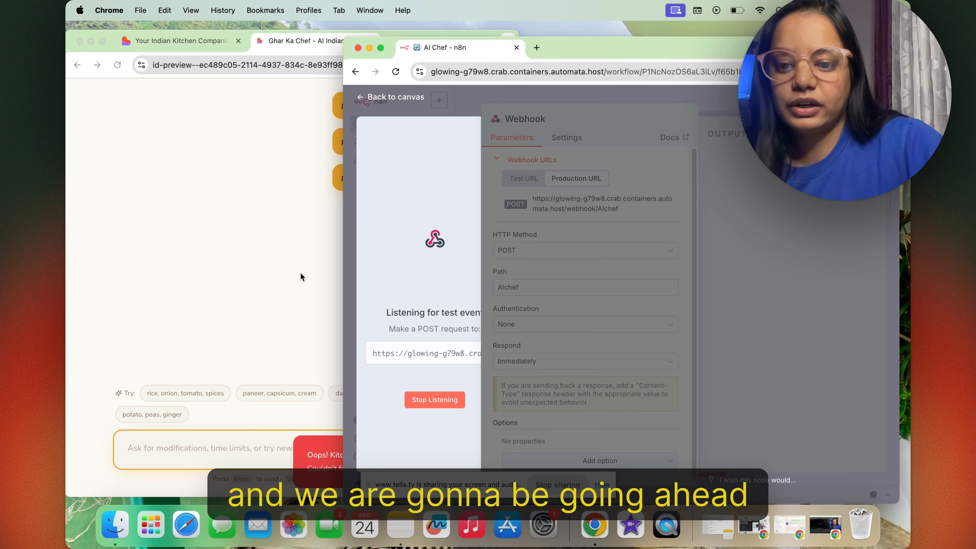
Minimize the n8n window and capture a screenshot of the "Oops! Kitchen trouble" error in the full-screen Ghar Ka Chef preview.
{"action": "left_click", "coordinate": [369, 48]}
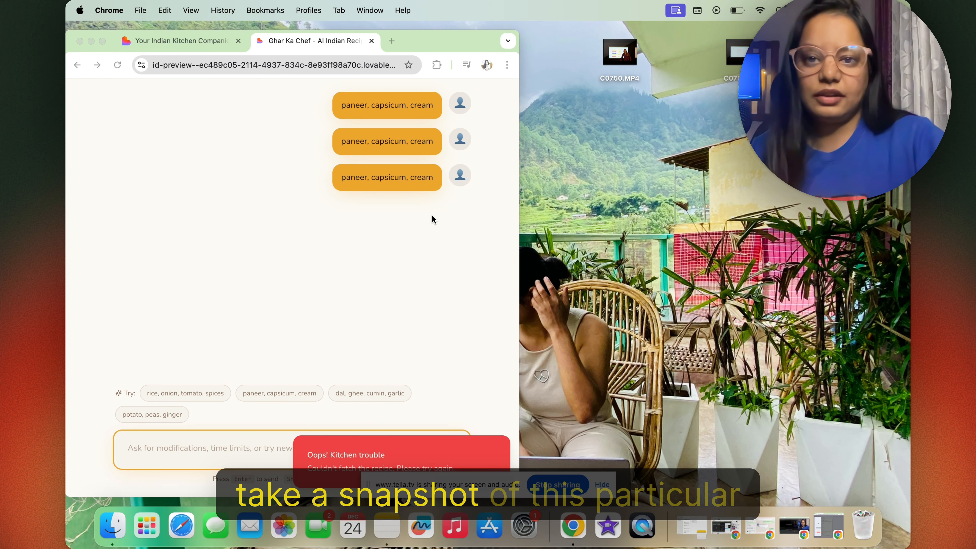
{"action": "left_click", "coordinate": [102, 41]}
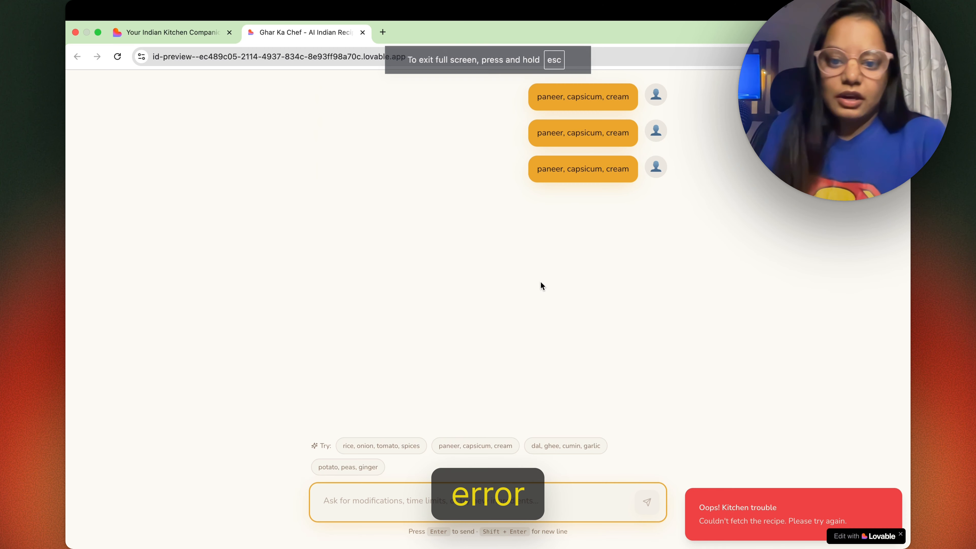
{"action": "key", "text": "super+shift+4"}
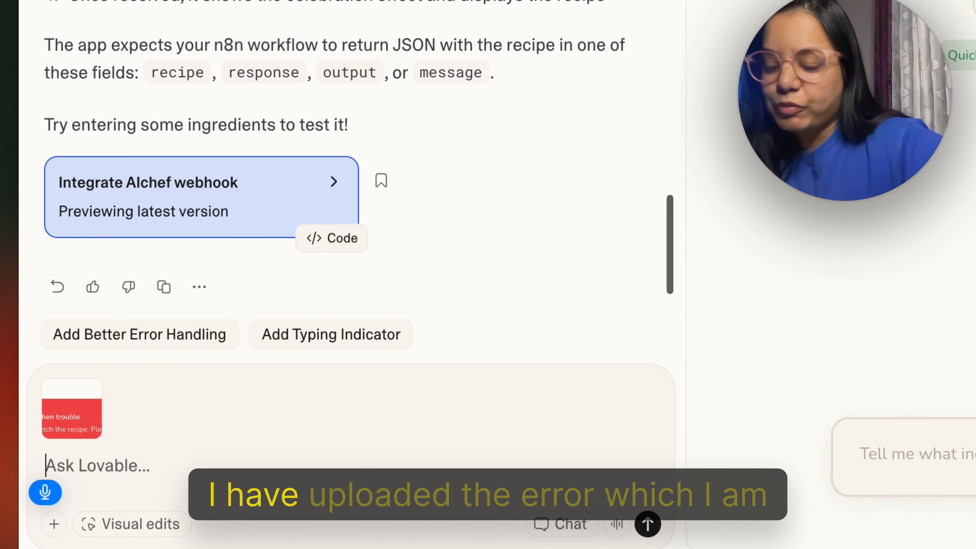
Send Lovable the error screenshot, explaining that entering ingredients causes this error and no data reaches the webhook, and ask it to solve this.
{"action": "type", "text": "I have uploaded the e"}
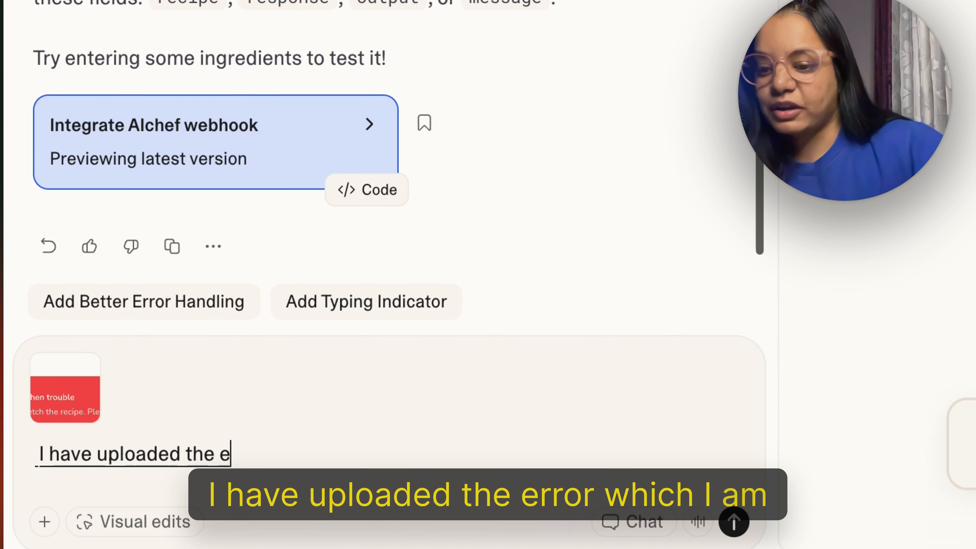
{"action": "type", "text": "rror, which I am getting after. Enter"}
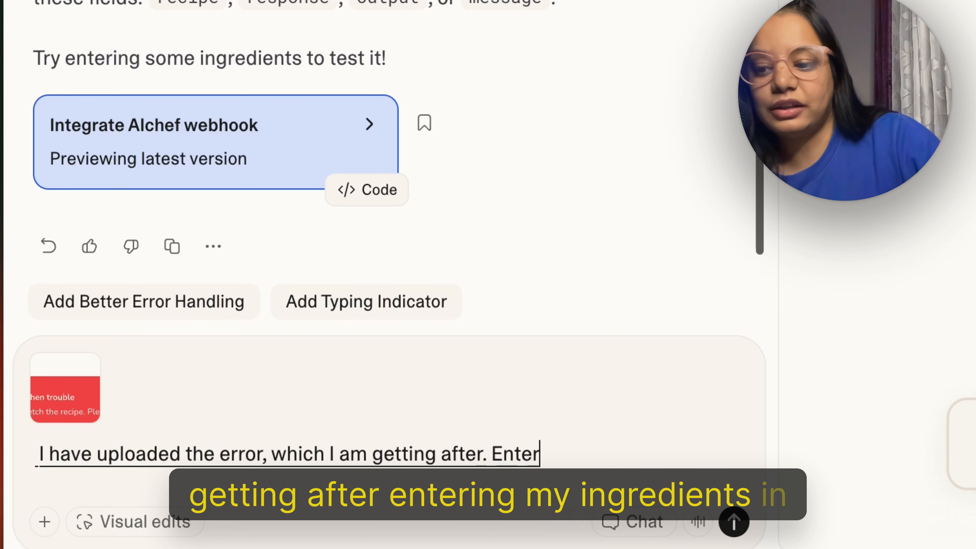
{"action": "type", "text": " ingredients in the"}
{"action": "type", "text": " interface"}
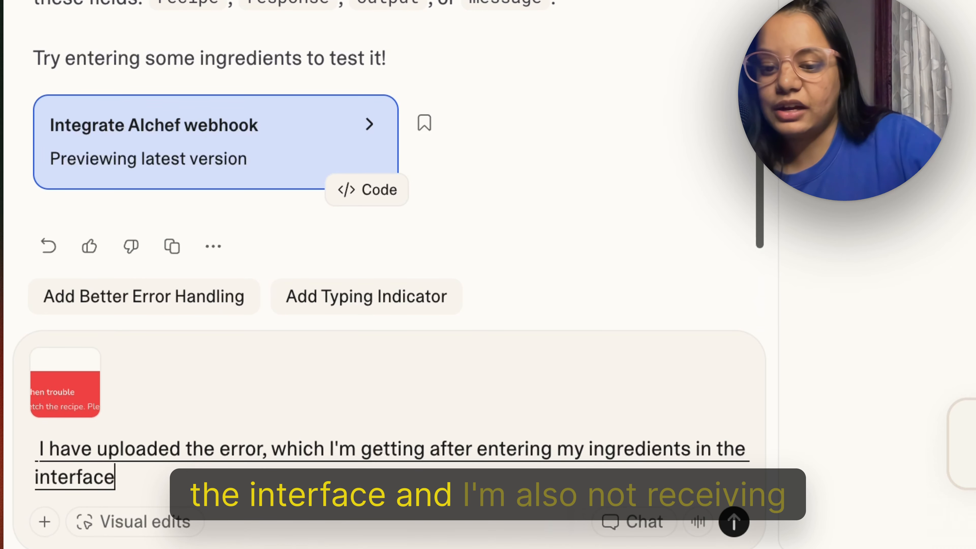
{"action": "type", "text": " also not receiving"}
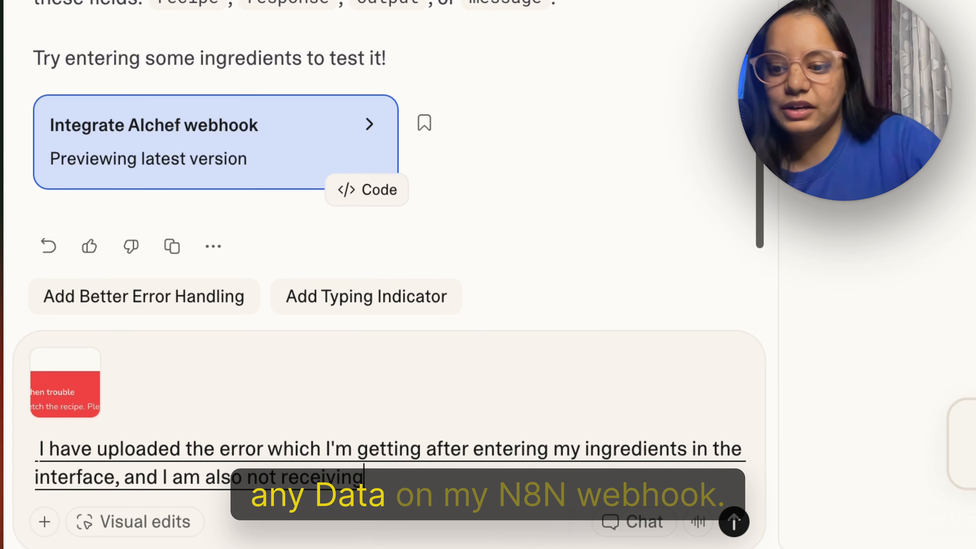
{"action": "type", "text": " web book. It is not receiving any web."}
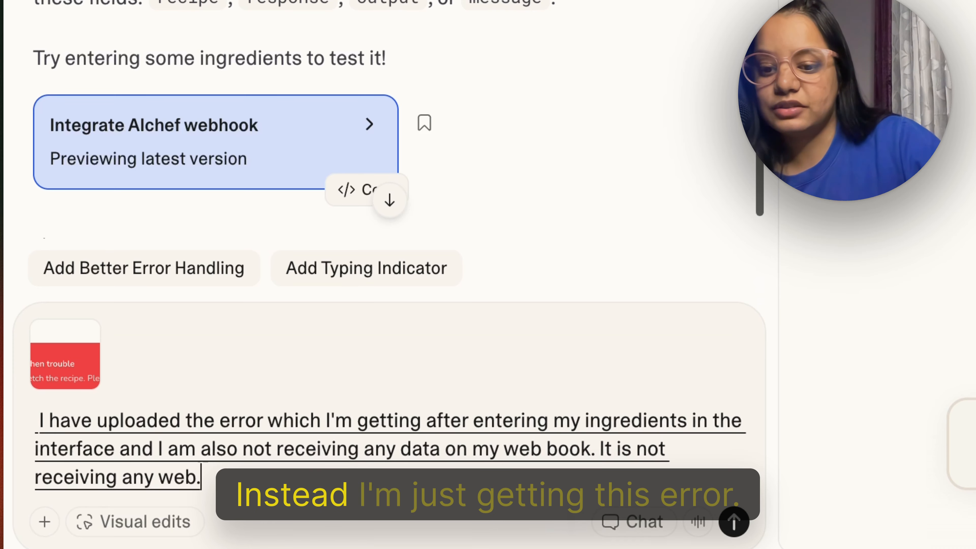
{"action": "type", "text": "ust getting this error"}
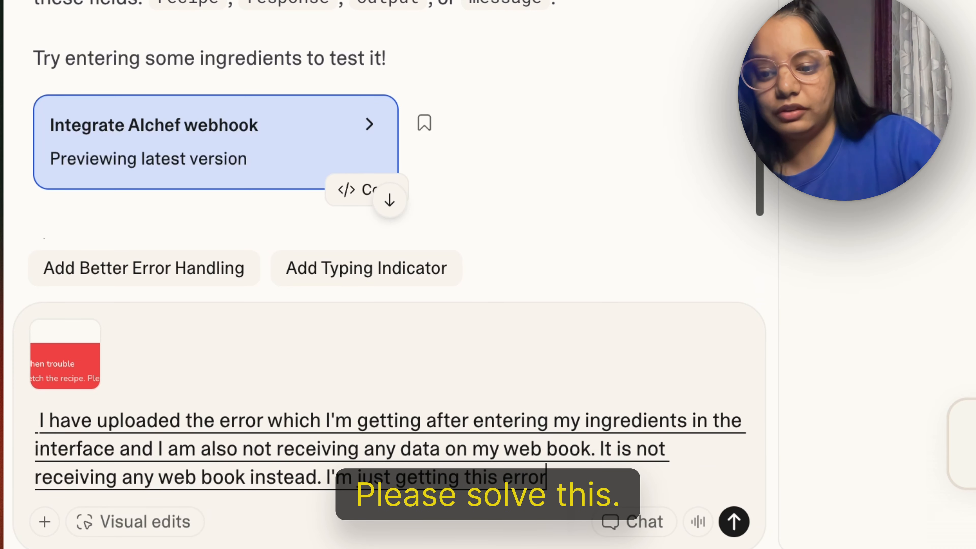
{"action": "type", "text": ". Please solve this."}
{"action": "key", "text": "Return"}
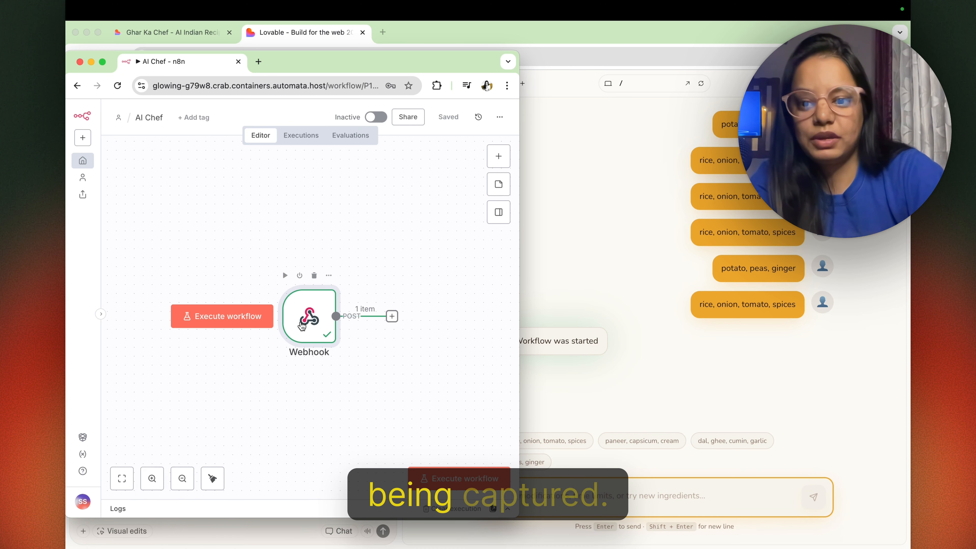
Open the Webhook node, move its n8n tab into the Lovable browser window, and examine the captured request data.
{"action": "double_click", "coordinate": [300, 320]}
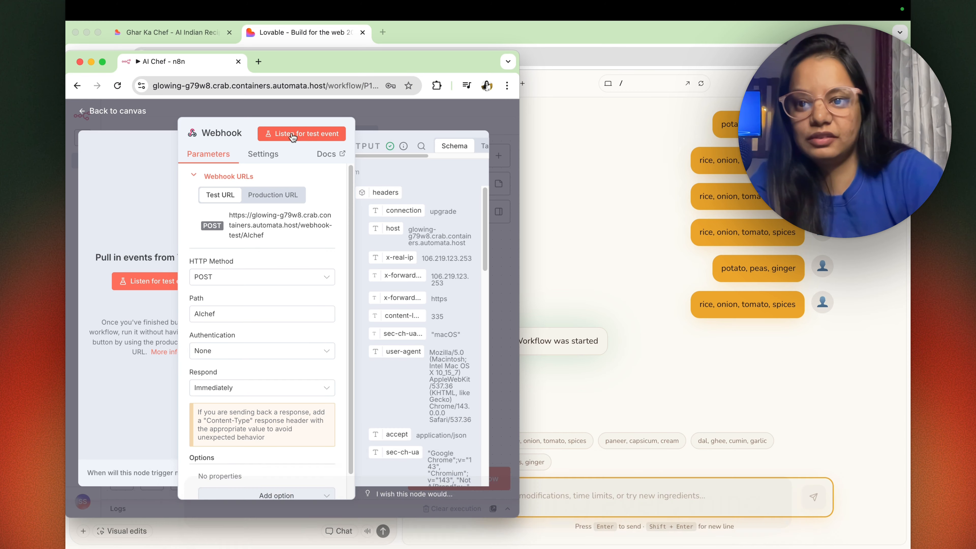
{"action": "left_click_drag", "start_coordinate": [165, 61], "coordinate": [444, 42]}
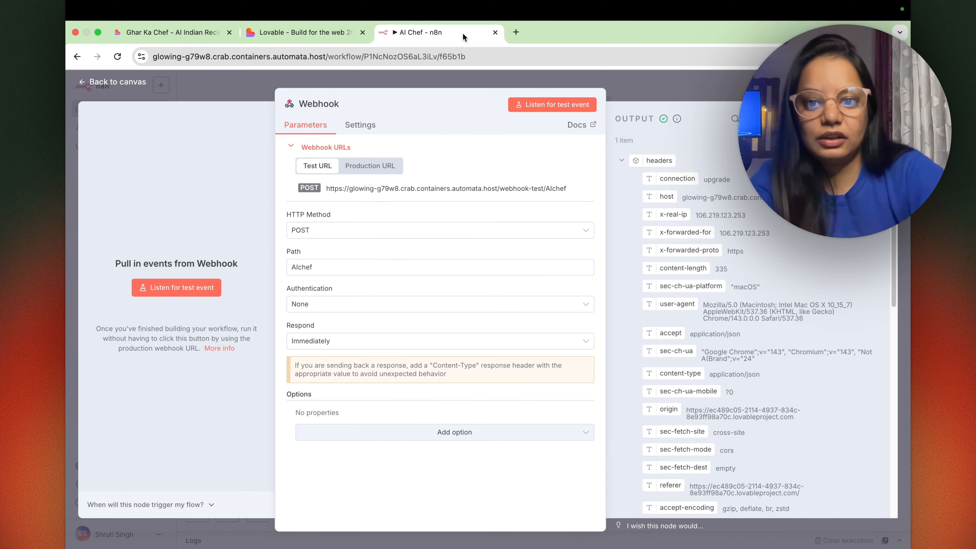
{"action": "scroll", "coordinate": [702, 272], "scroll_direction": "down", "scroll_amount": 8}
{"action": "left_click_drag", "start_coordinate": [711, 295], "coordinate": [792, 299]}
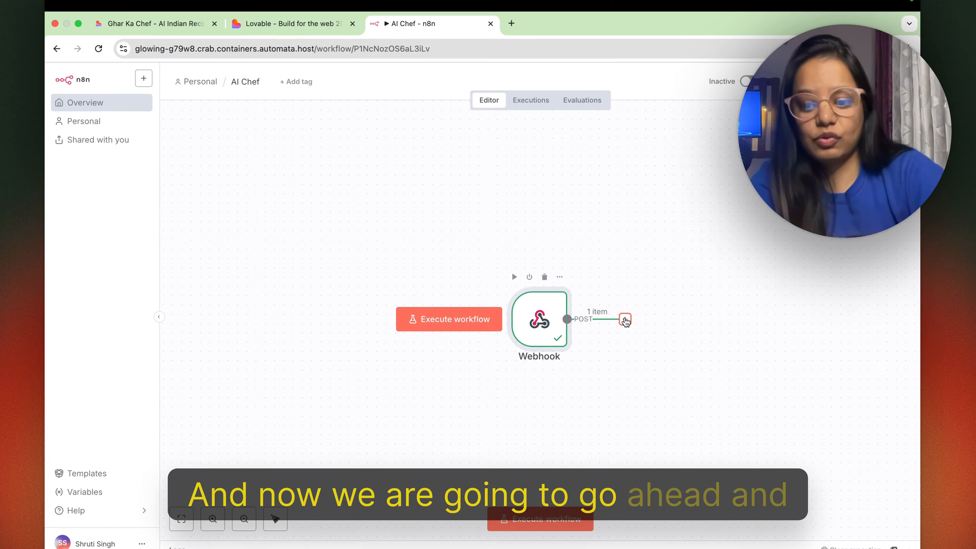
Add an AI Agent node after the Webhook and set its prompt source to "Define below".
{"action": "left_click", "coordinate": [625, 319]}
{"action": "type", "text": "ai"}
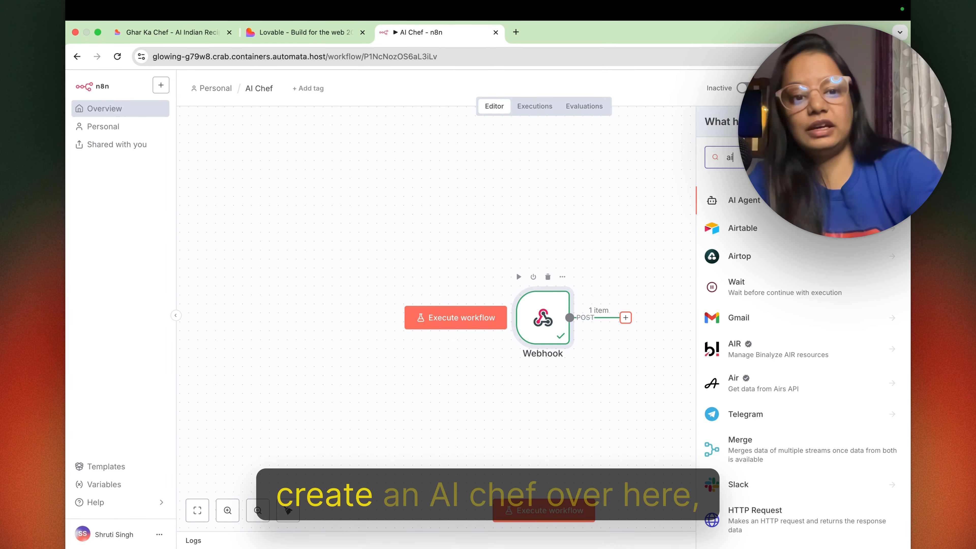
{"action": "left_click", "coordinate": [744, 200]}
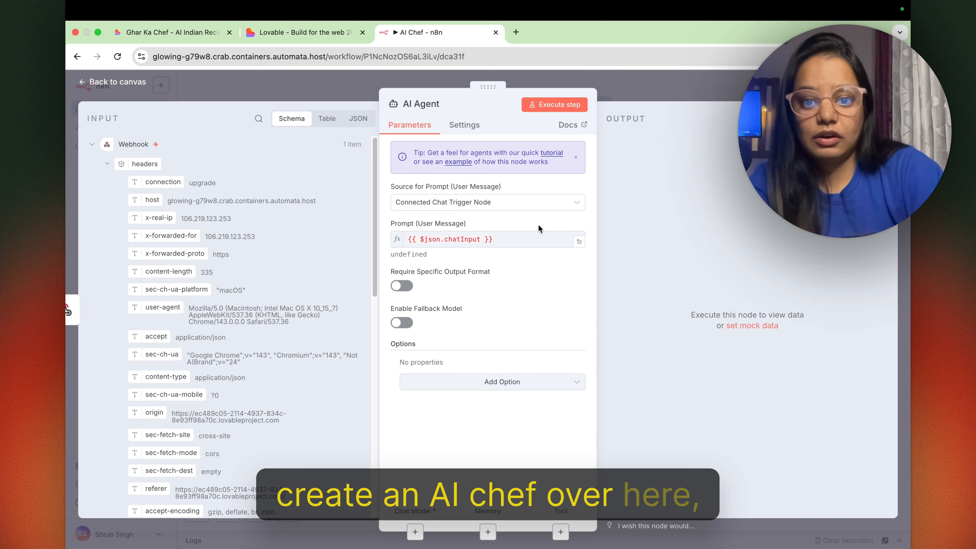
{"action": "mouse_move", "coordinate": [559, 190]}
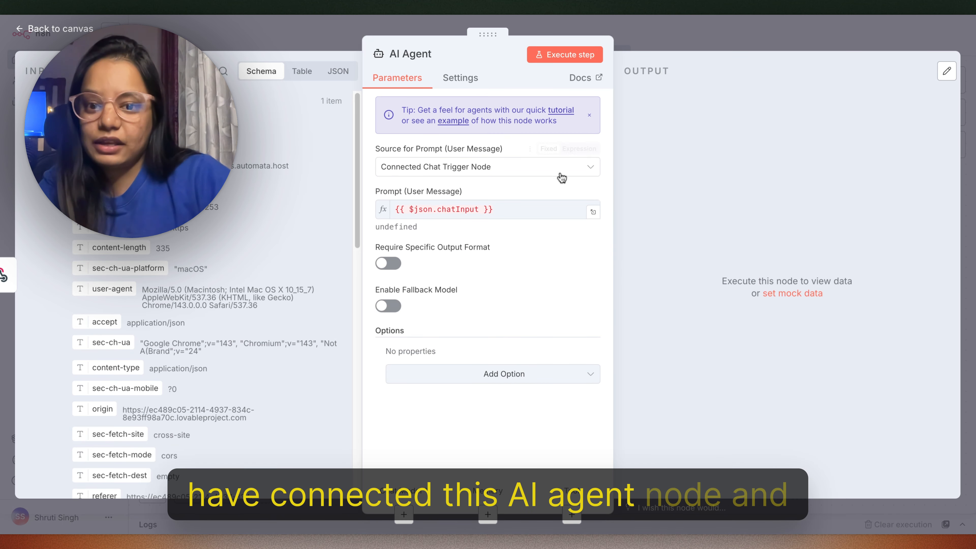
{"action": "left_click", "coordinate": [561, 170]}
{"action": "left_click", "coordinate": [527, 262]}
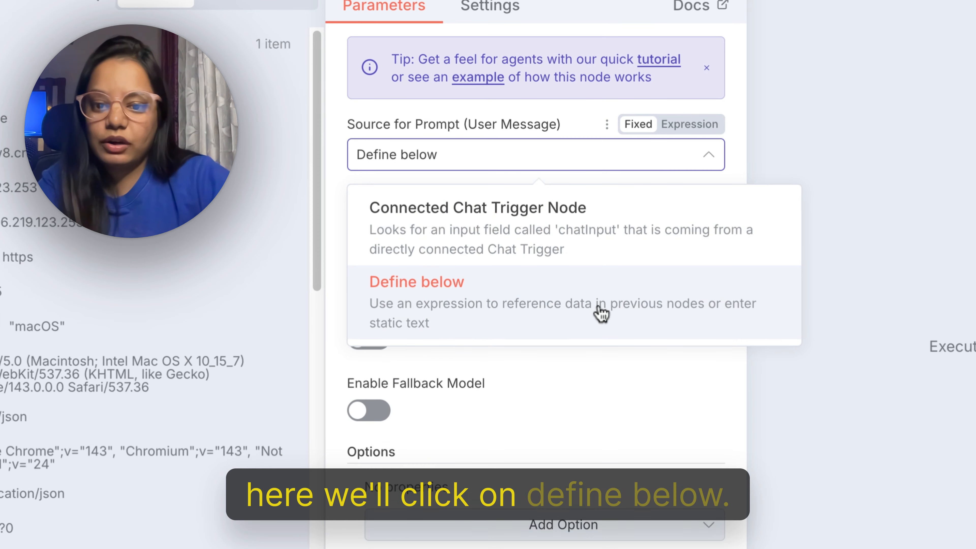
{"action": "left_click", "coordinate": [601, 313]}
Enter the prompt "You are an AI chef and help users create ingredients they have provided using the same ingredients. They can cook and here are the ingredients:".
{"action": "left_click", "coordinate": [547, 235]}
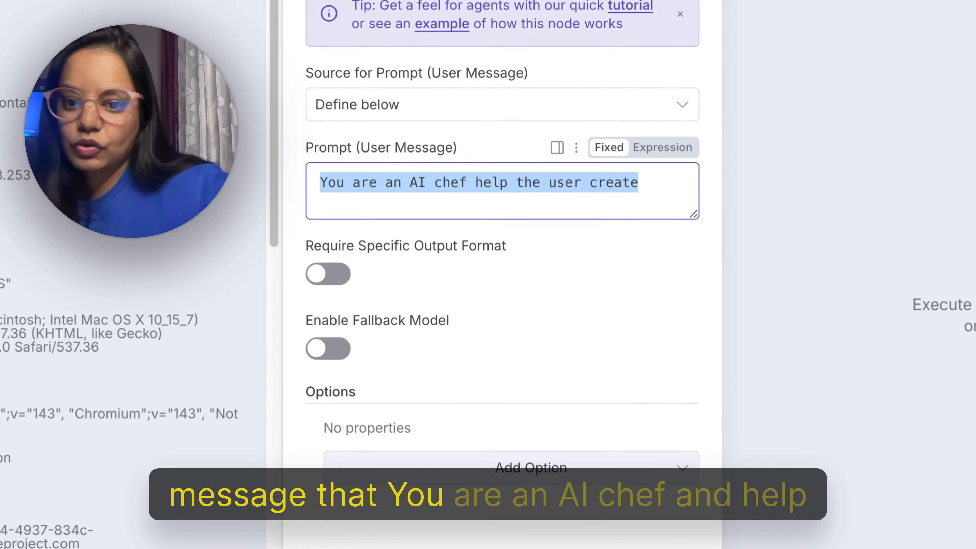
{"action": "type", "text": "You are an AI chef and help users create ingredients"}
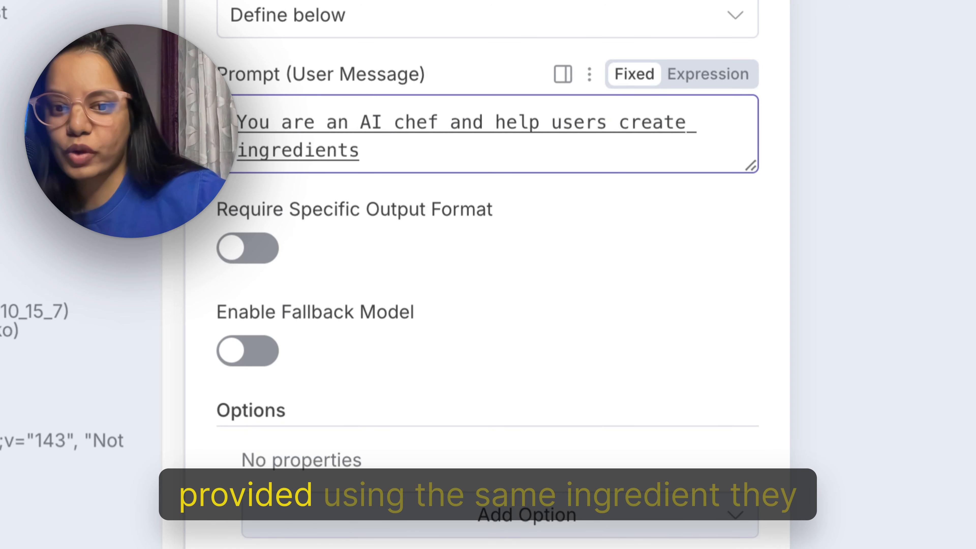
{"action": "type", "text": " they have provided using the same. They can cook."}
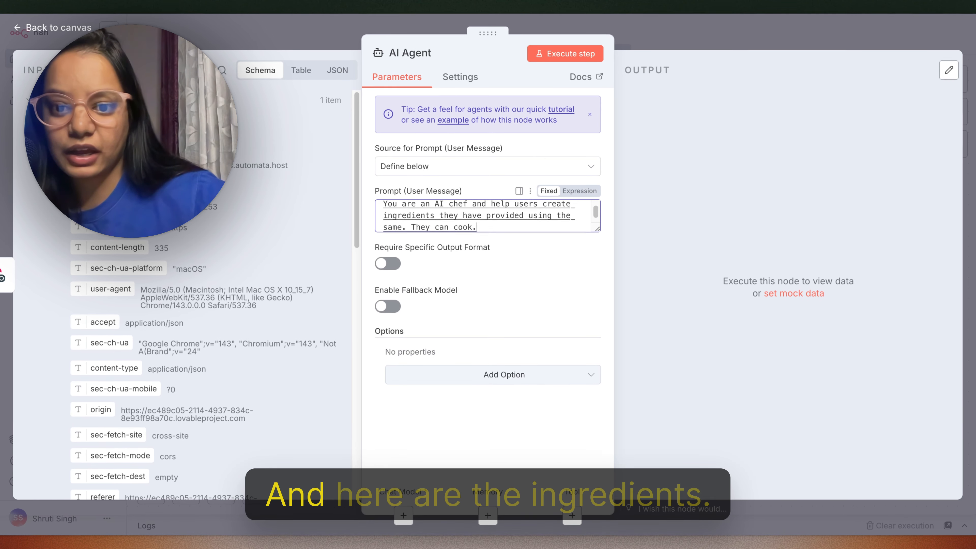
{"action": "left_click", "coordinate": [406, 227]}
{"action": "type", "text": "ingredients"}
{"action": "left_click", "coordinate": [532, 227]}
{"action": "type", "text": "the ingredients."}
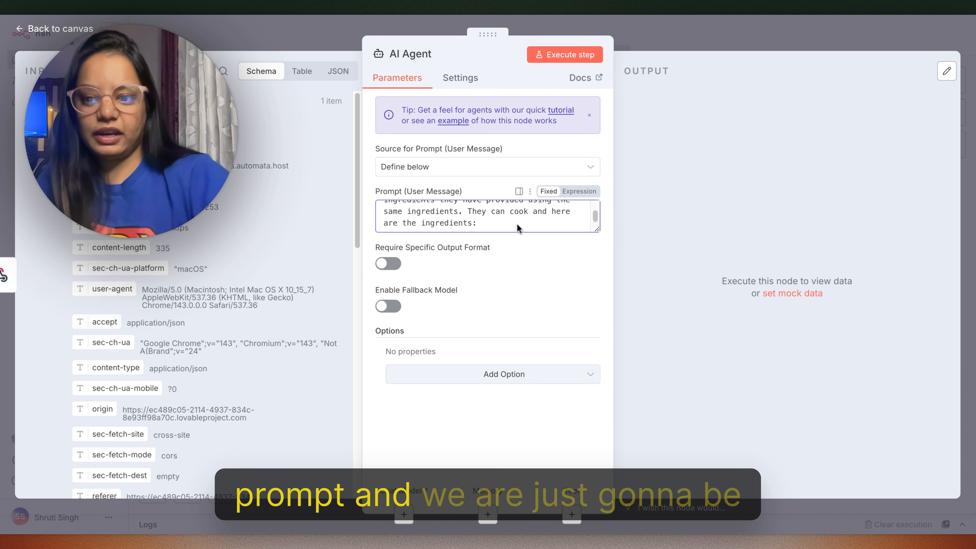
Insert the webhook body's userMessage field at the end of the AI Agent's prompt.
{"action": "scroll", "coordinate": [147, 315], "scroll_direction": "down", "scroll_amount": 5}
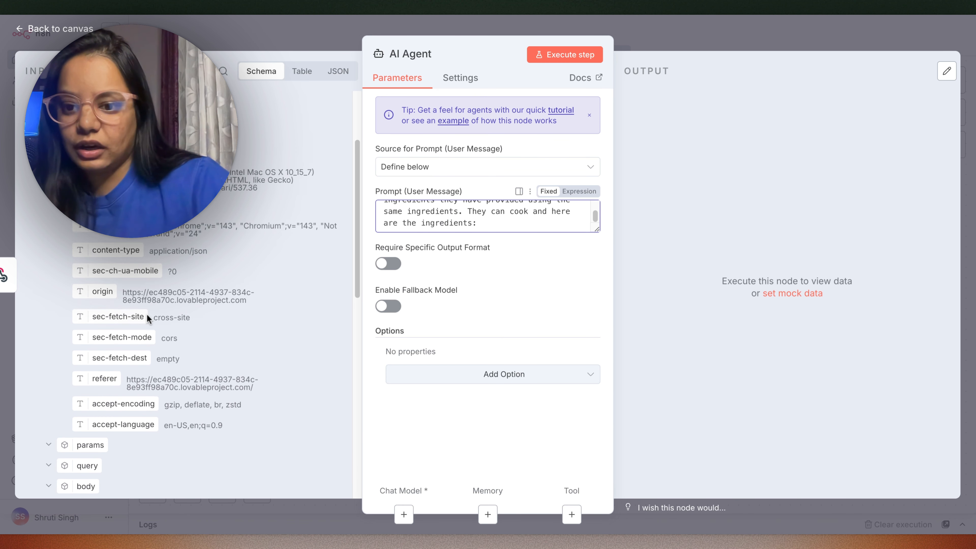
{"action": "scroll", "coordinate": [146, 313], "scroll_direction": "down", "scroll_amount": 5}
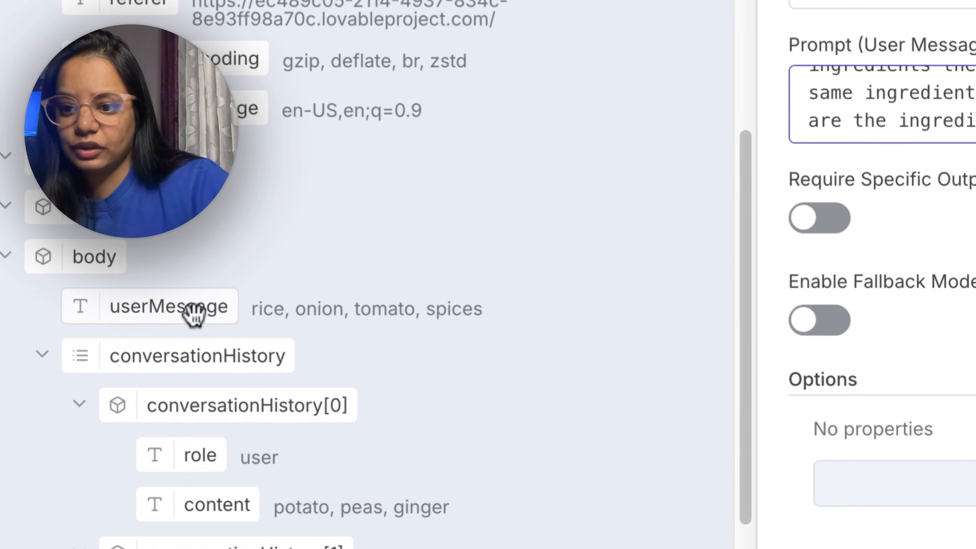
{"action": "left_click_drag", "start_coordinate": [116, 300], "coordinate": [484, 223]}
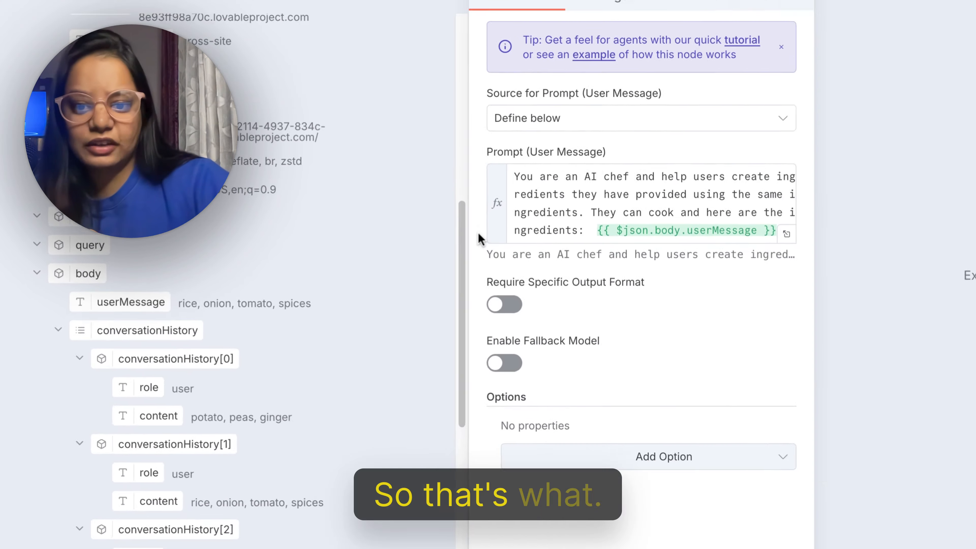
Add a System Message to the AI Agent, replace its default text with the prepared chef instructions, and read through them.
{"action": "left_click", "coordinate": [484, 415]}
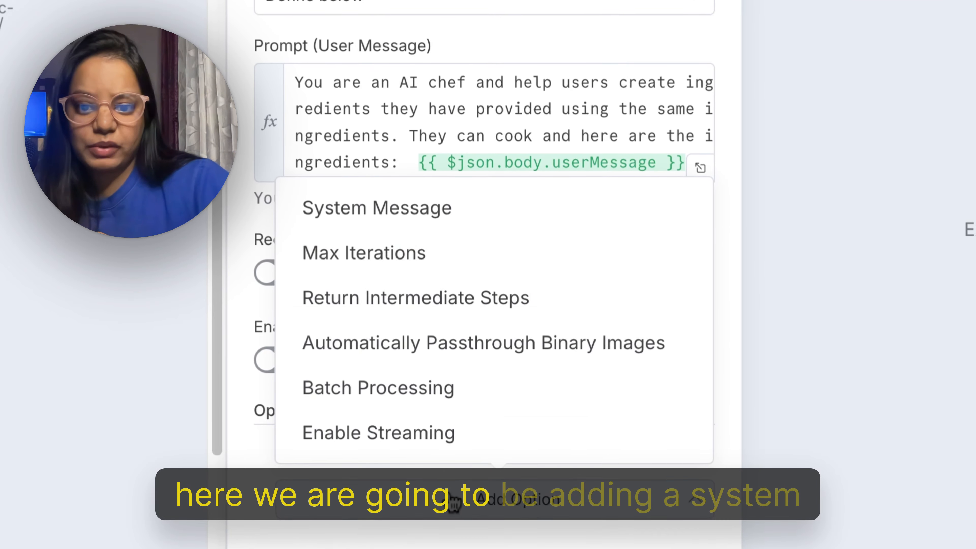
{"action": "left_click", "coordinate": [442, 215]}
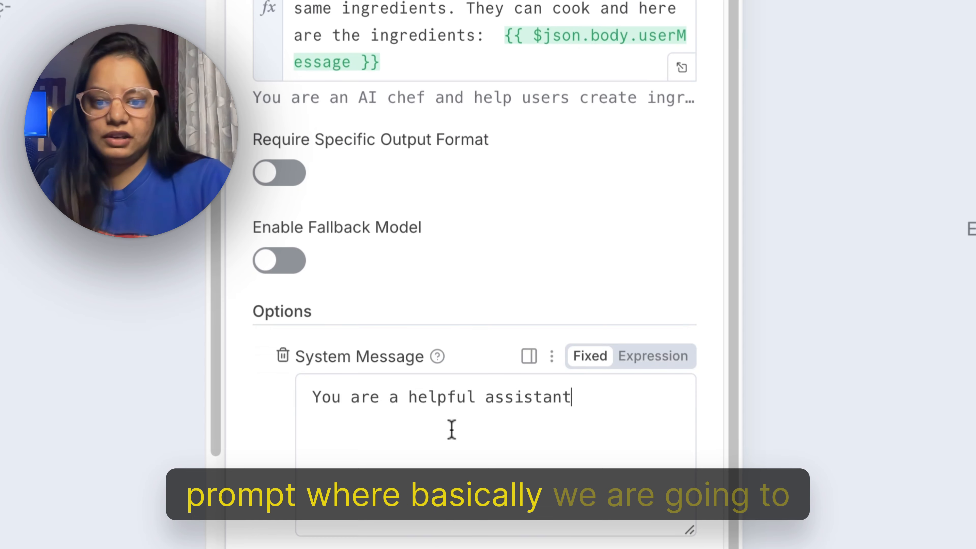
{"action": "key", "text": "ctrl+a"}
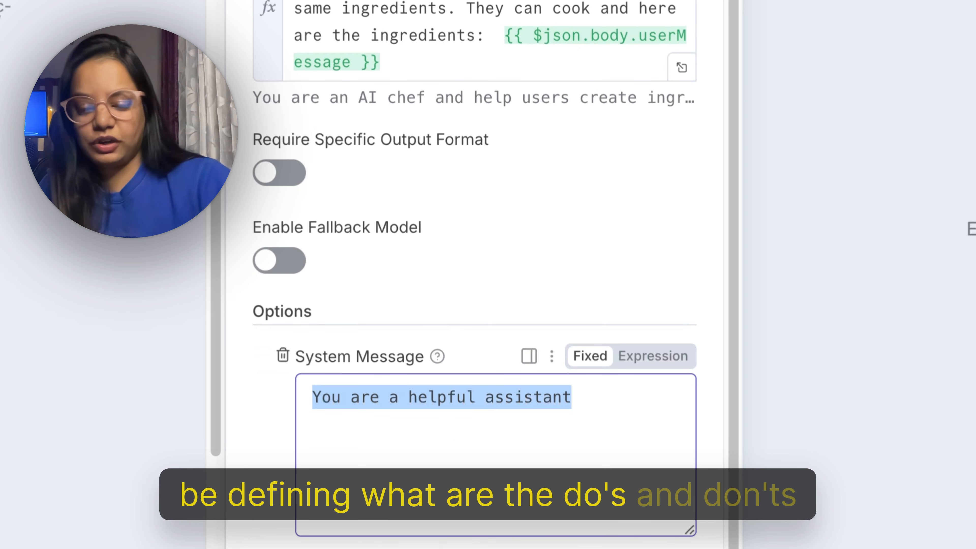
{"action": "key", "text": "ctrl+v"}
{"action": "scroll", "coordinate": [486, 455], "scroll_direction": "up", "scroll_amount": 15}
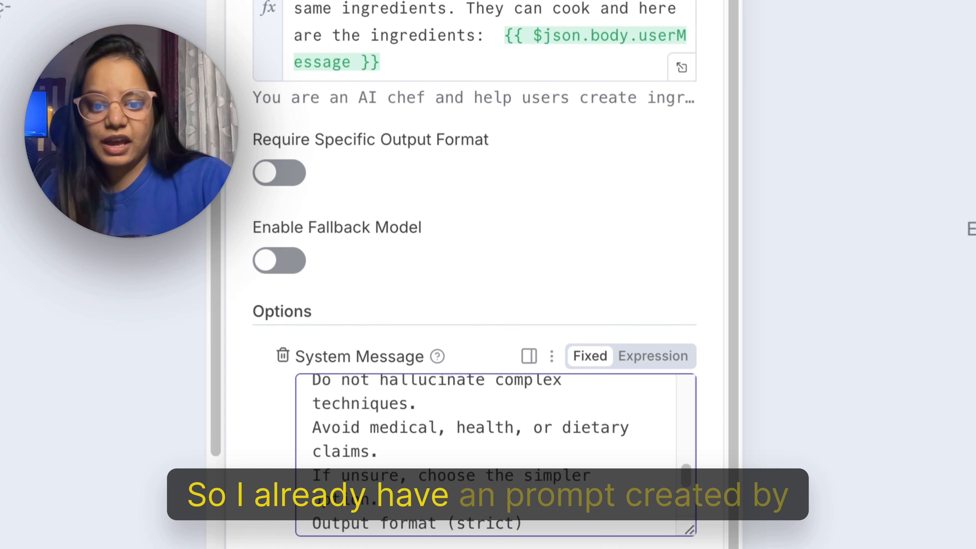
{"action": "scroll", "coordinate": [486, 455], "scroll_direction": "down", "scroll_amount": 8}
{"action": "scroll", "coordinate": [486, 455], "scroll_direction": "down", "scroll_amount": 5}
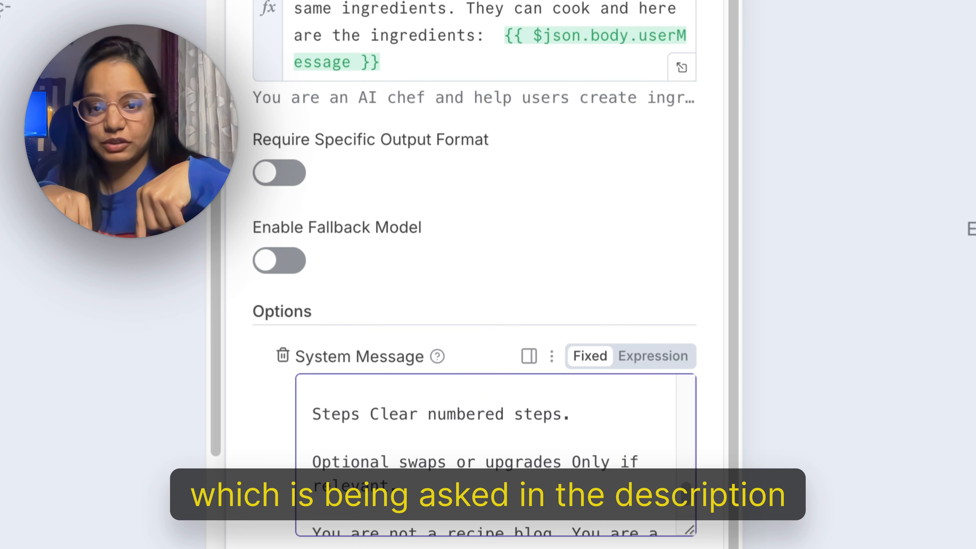
{"action": "scroll", "coordinate": [486, 453], "scroll_direction": "down", "scroll_amount": 4}
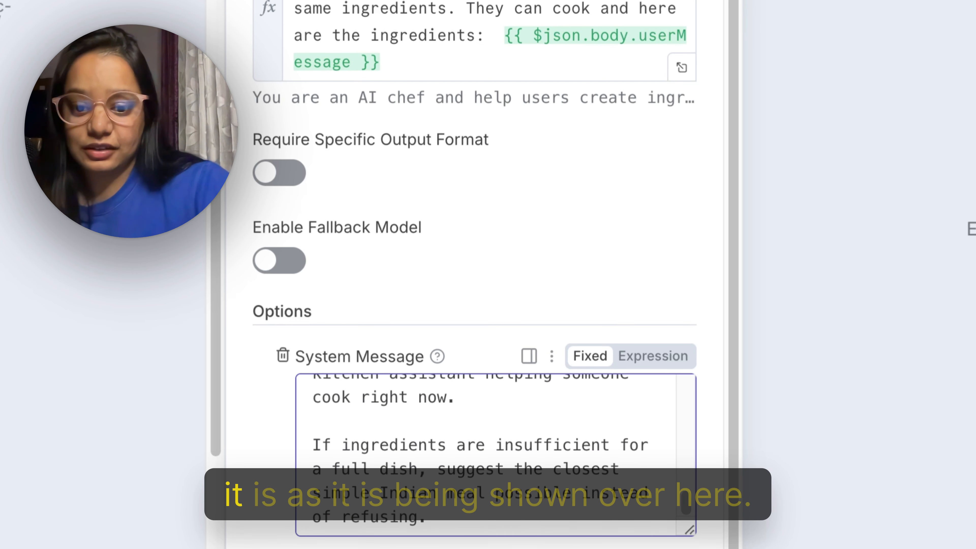
{"action": "scroll", "coordinate": [486, 453], "scroll_direction": "down", "scroll_amount": 5}
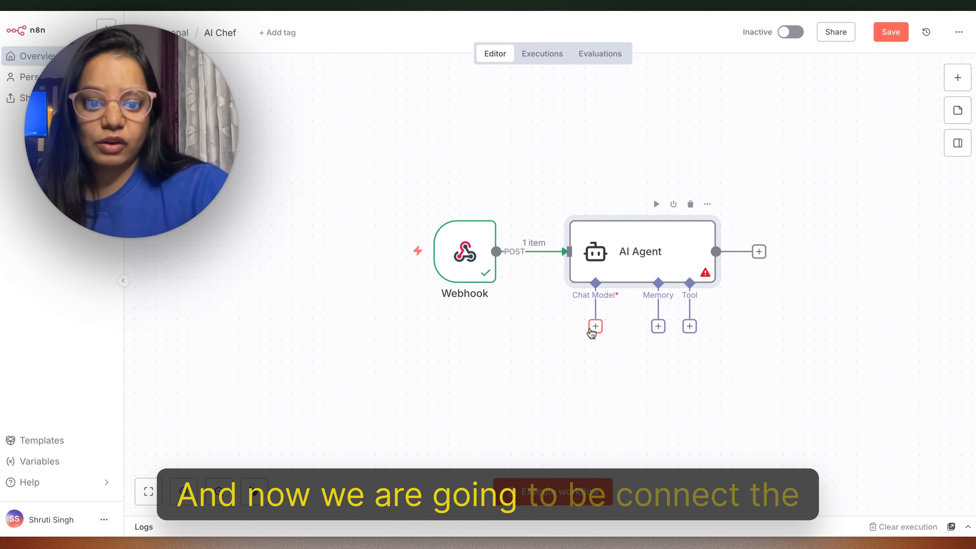
Attach an OpenAI Chat Model to the AI Agent's Chat Model connection and place it below the agent.
{"action": "left_click", "coordinate": [593, 328]}
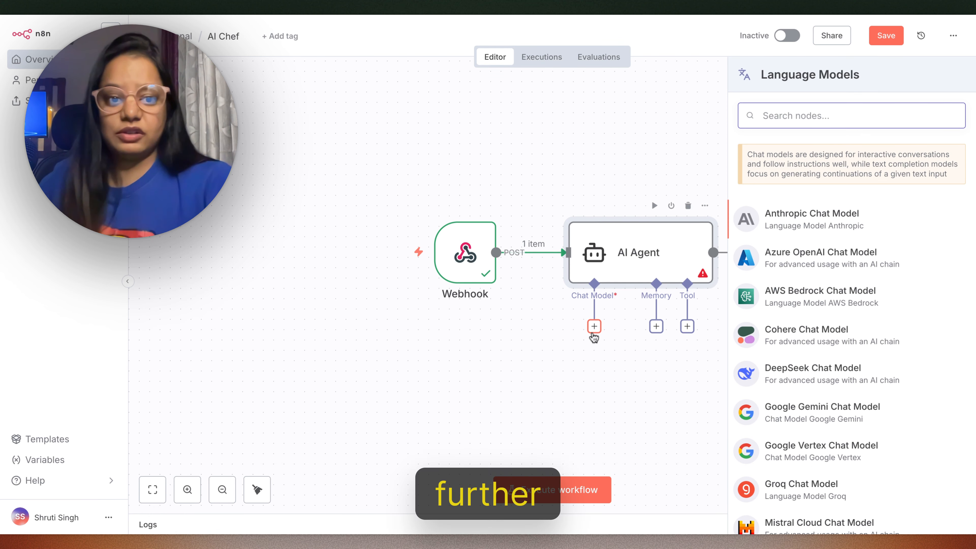
{"action": "type", "text": "ope"}
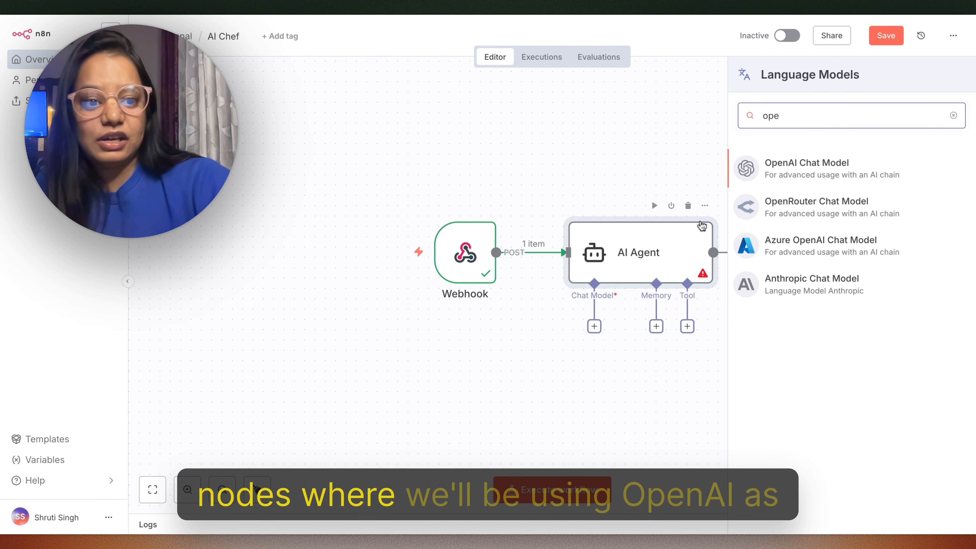
{"action": "left_click", "coordinate": [785, 177]}
{"action": "left_click", "coordinate": [675, 31]}
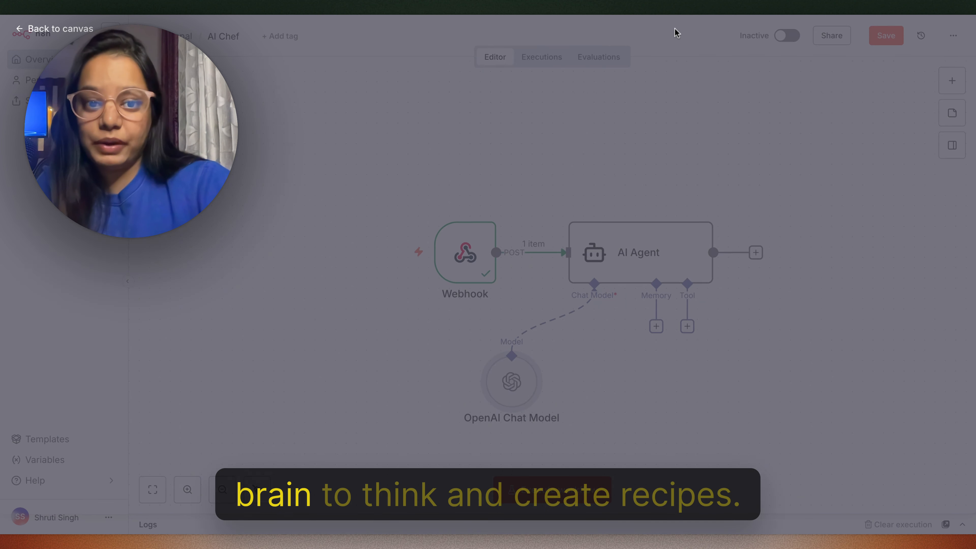
{"action": "left_click_drag", "start_coordinate": [528, 382], "coordinate": [552, 389]}
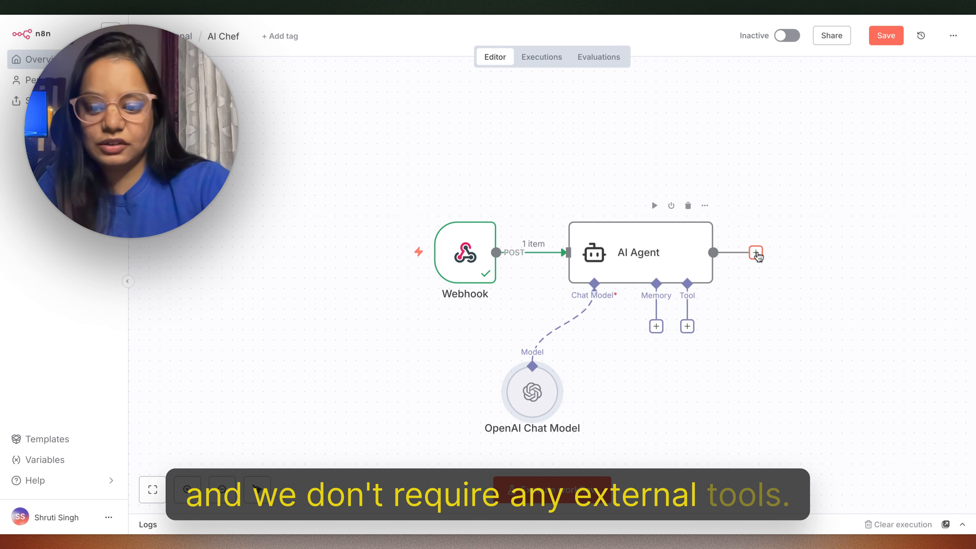
Add a Respond to Webhook node after the AI Agent, keeping its response set to First Incoming Item.
{"action": "left_click", "coordinate": [756, 254]}
{"action": "type", "text": "we"}
{"action": "left_click", "coordinate": [783, 201]}
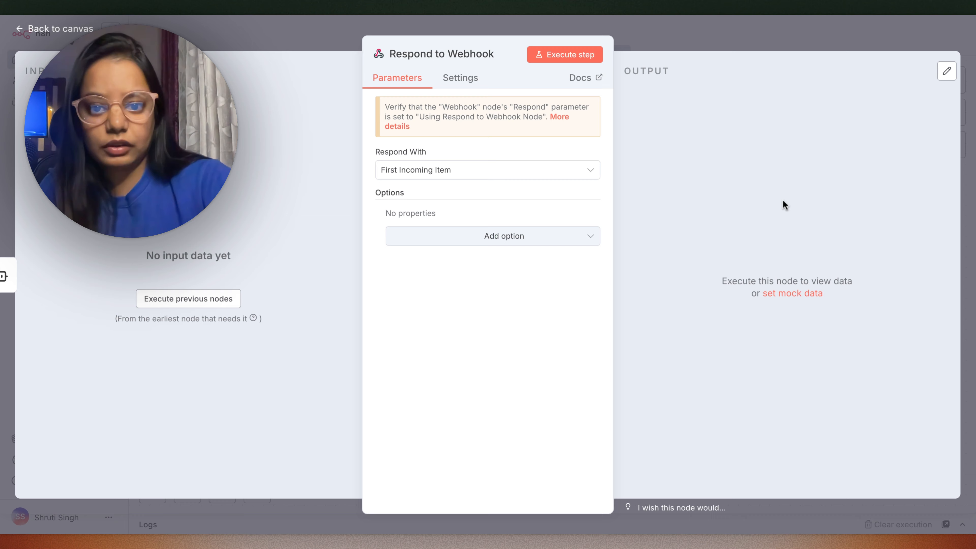
{"action": "left_click", "coordinate": [557, 177]}
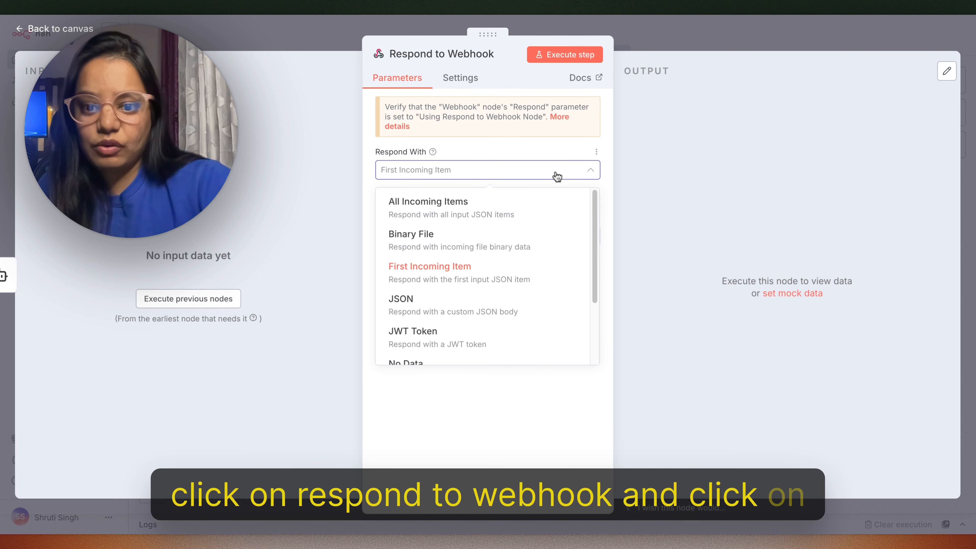
{"action": "left_click", "coordinate": [705, 49]}
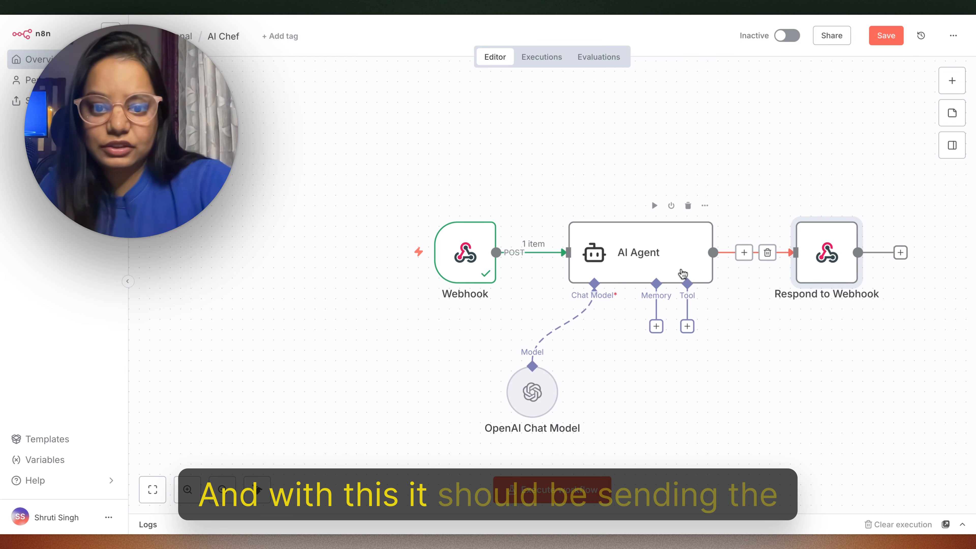
Run the AI Agent step, review its recipe output, and execute the Respond to Webhook node.
{"action": "double_click", "coordinate": [661, 269]}
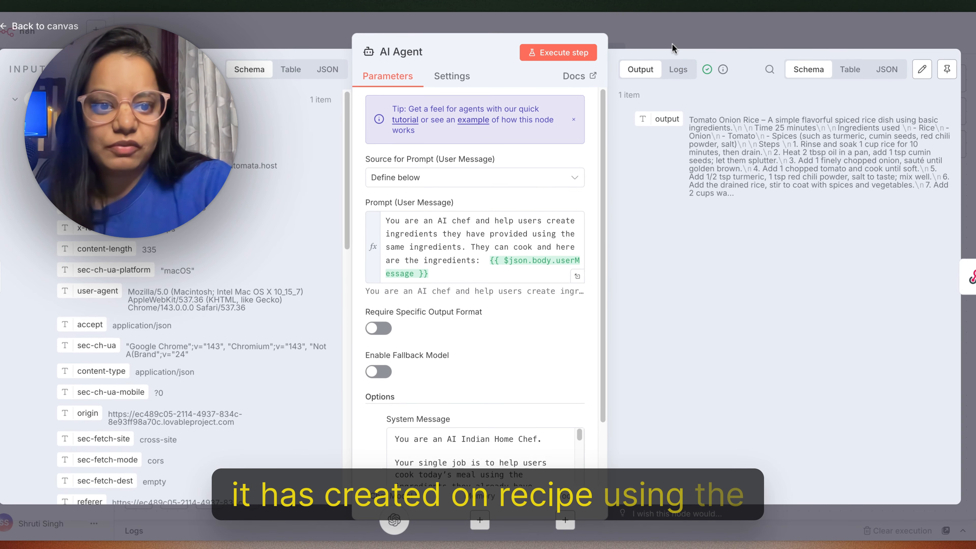
{"action": "left_click", "coordinate": [690, 35]}
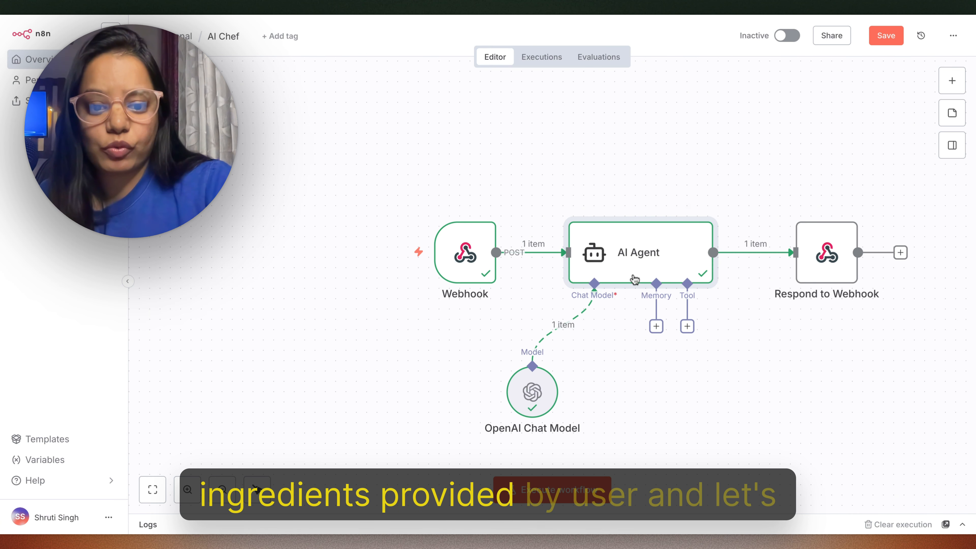
{"action": "double_click", "coordinate": [669, 264]}
{"action": "left_click", "coordinate": [711, 24]}
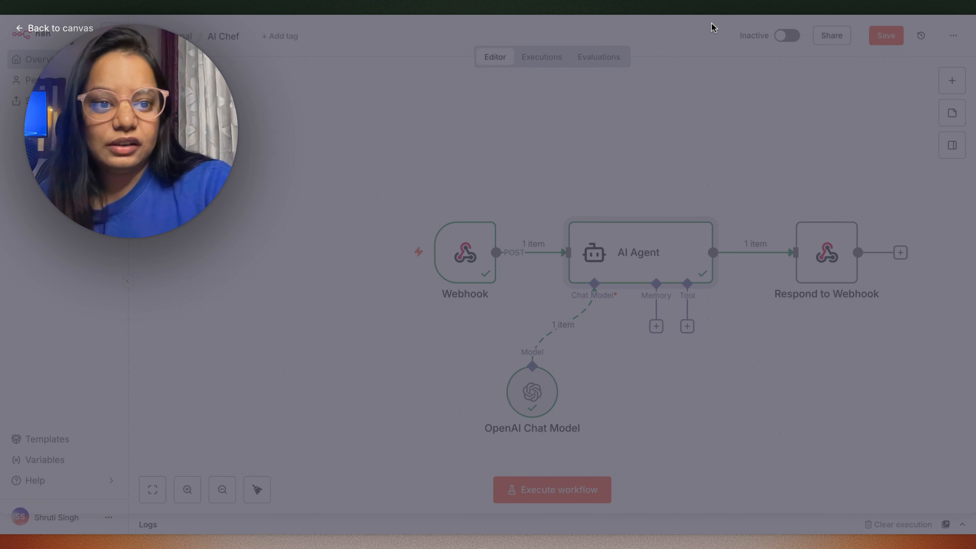
{"action": "double_click", "coordinate": [815, 250]}
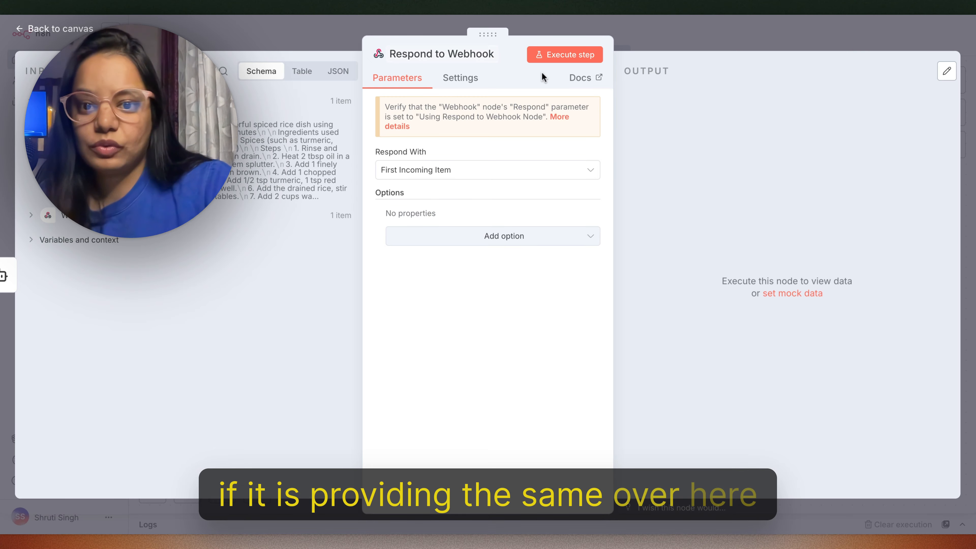
{"action": "left_click", "coordinate": [572, 58]}
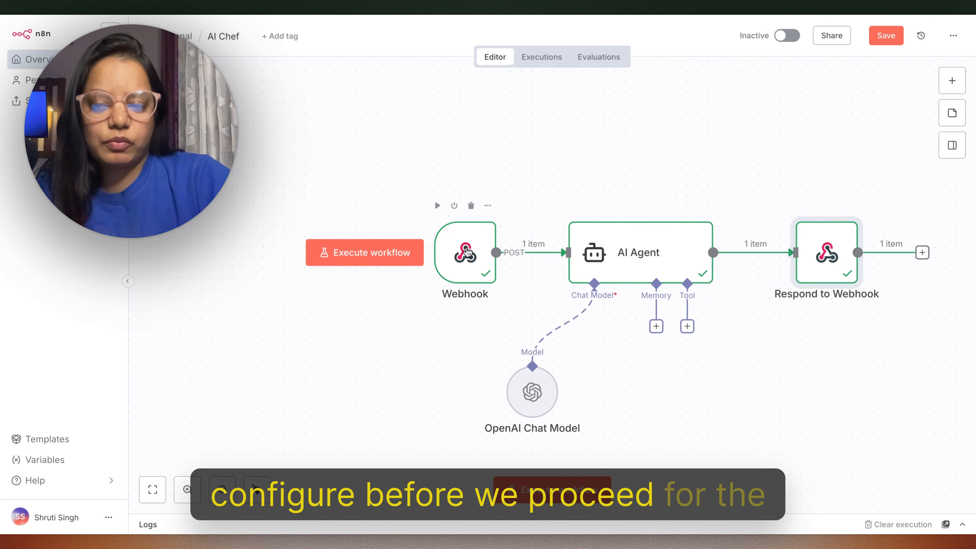
Open the Webhook node's settings and bring up the choices for its Respond option.
{"action": "double_click", "coordinate": [467, 252]}
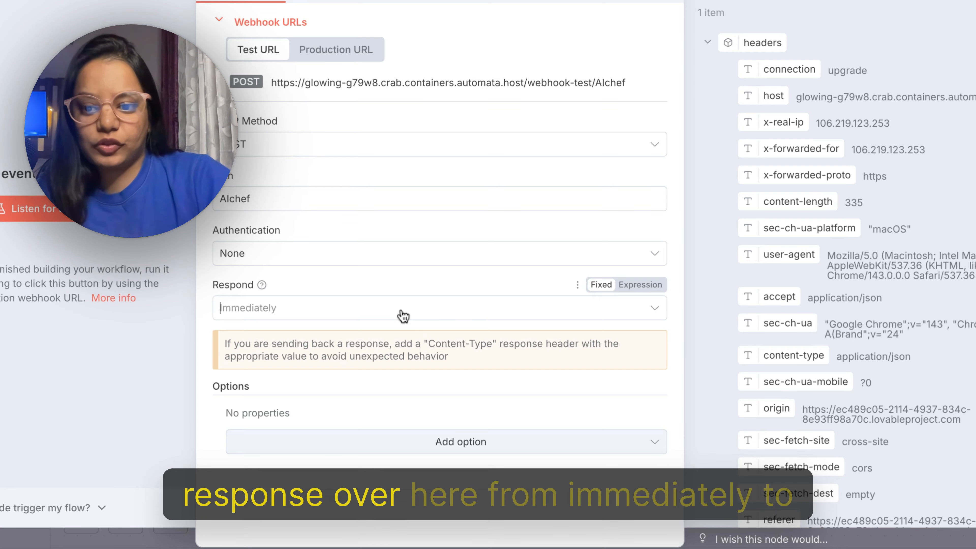
{"action": "left_click", "coordinate": [402, 316]}
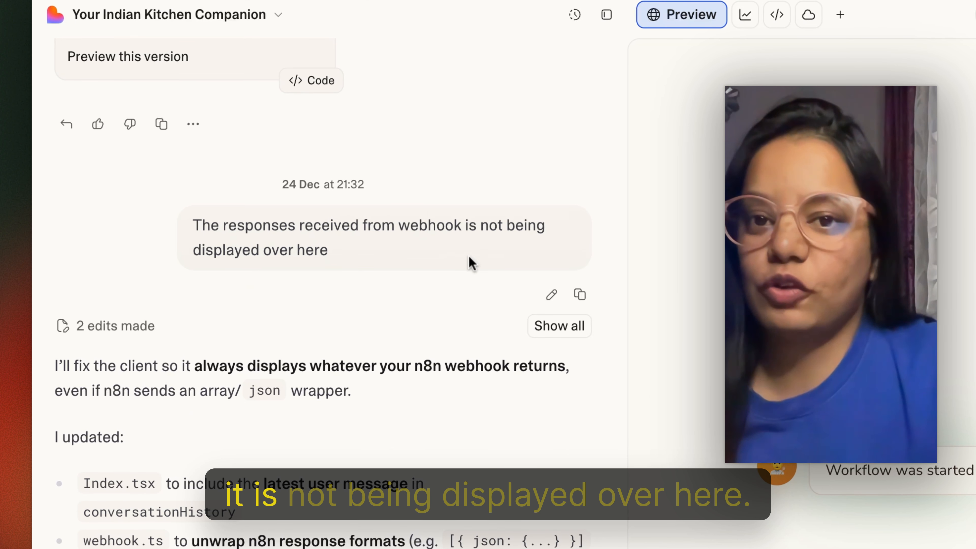
In Lovable, read the webhook display fix and retest the chatbot with "rice, onion, tomato, spices".
{"action": "scroll", "coordinate": [472, 263], "scroll_direction": "down", "scroll_amount": 5}
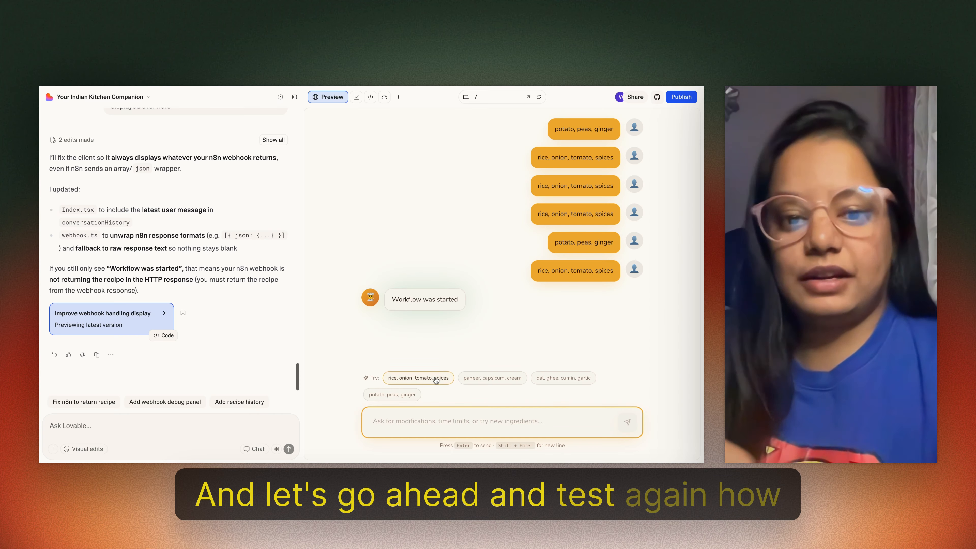
{"action": "left_click", "coordinate": [434, 417]}
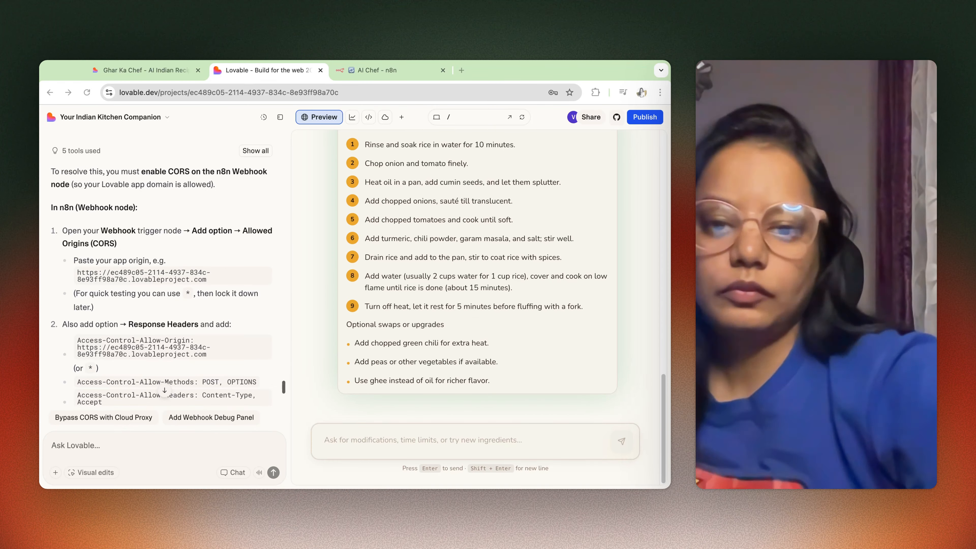
Switch to n8n and look over the activated AI Chef workflow from the Webhook to Respond to Webhook.
{"action": "left_click", "coordinate": [384, 84]}
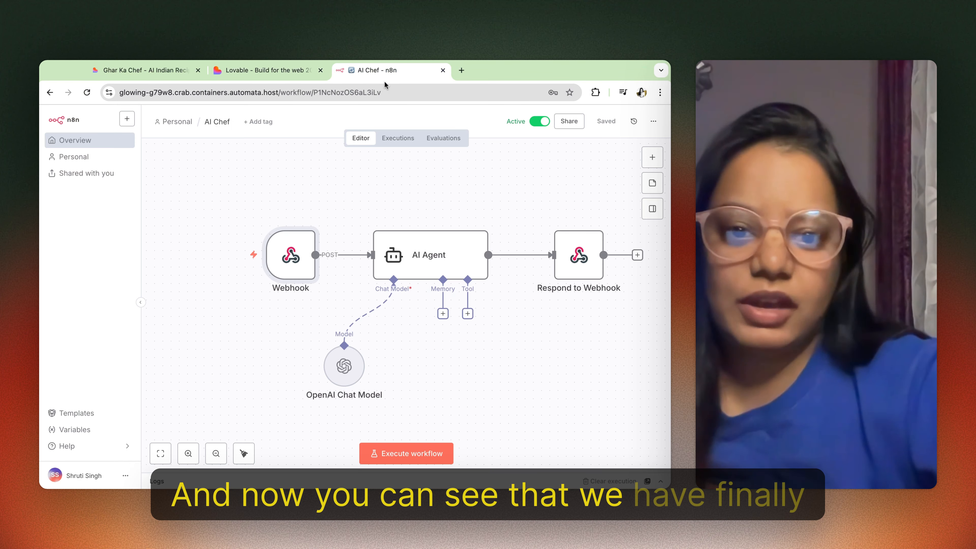
{"action": "scroll", "coordinate": [418, 201], "scroll_direction": "down", "scroll_amount": 3}
{"action": "scroll", "coordinate": [419, 202], "scroll_direction": "right", "scroll_amount": 3}
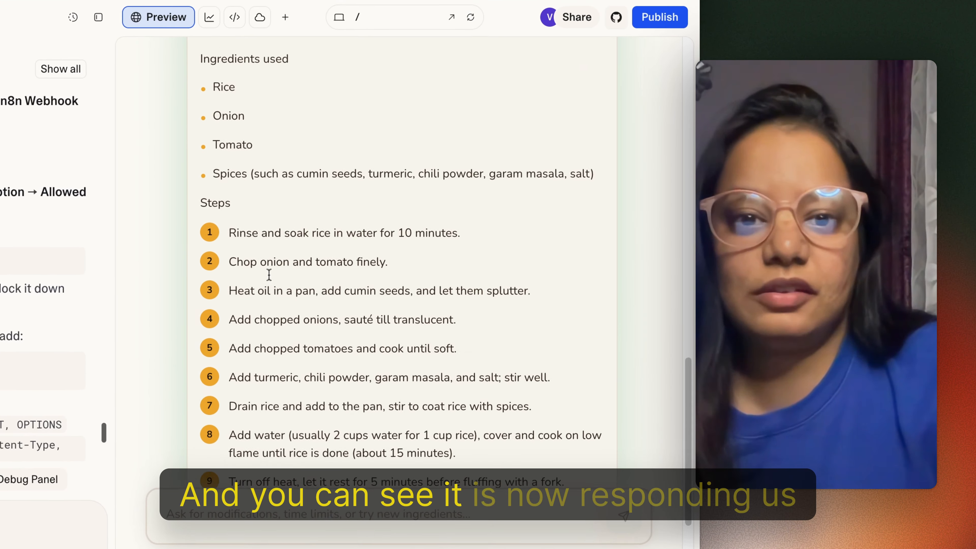
Read through the chatbot's recipe for rice, onion, tomato and spices in the Lovable preview.
{"action": "scroll", "coordinate": [267, 274], "scroll_direction": "up", "scroll_amount": 3}
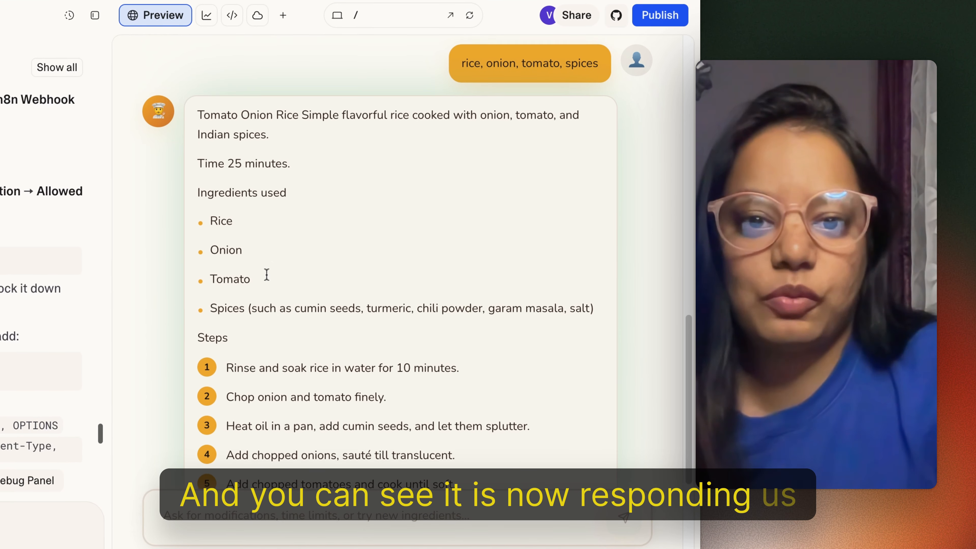
{"action": "scroll", "coordinate": [266, 274], "scroll_direction": "up", "scroll_amount": 3}
{"action": "scroll", "coordinate": [266, 274], "scroll_direction": "down", "scroll_amount": 2}
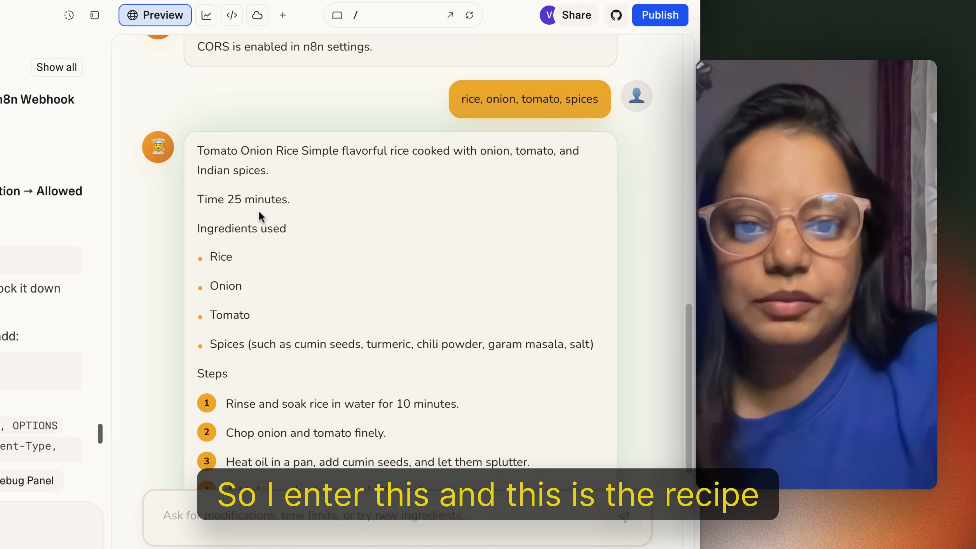
{"action": "scroll", "coordinate": [258, 213], "scroll_direction": "down", "scroll_amount": 10}
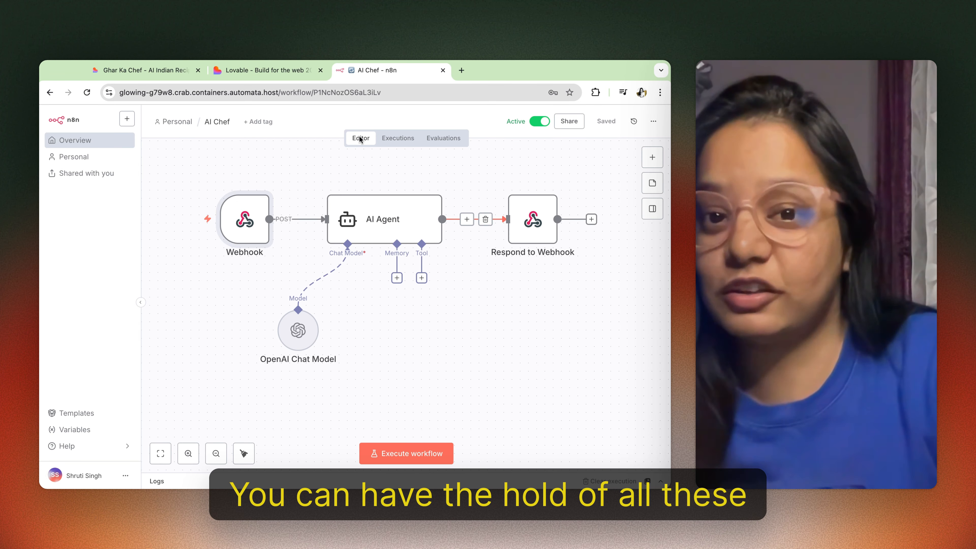
Open the Lovable app preview in its own browser tab and ask the chatbot for a recipe with "egg and tomato".
{"action": "left_click", "coordinate": [271, 73]}
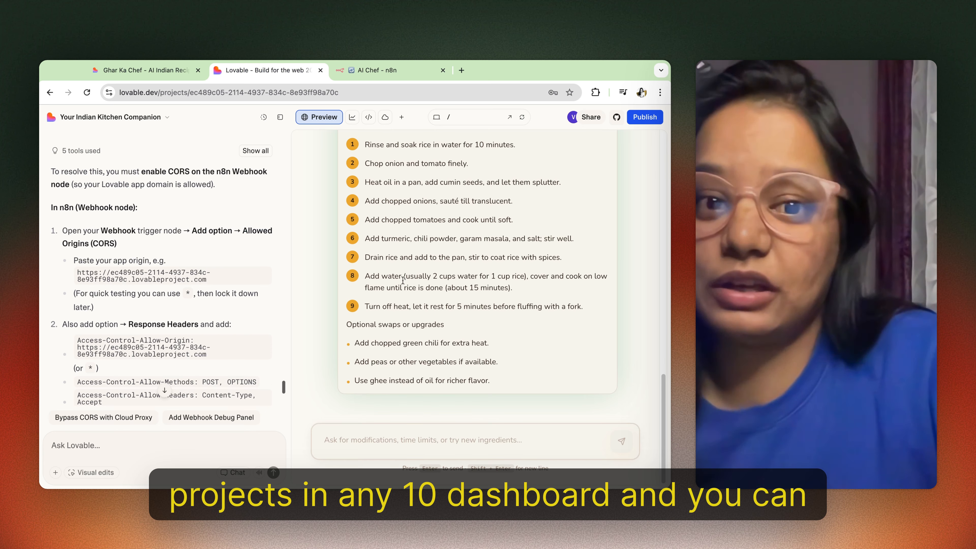
{"action": "left_click", "coordinate": [509, 117]}
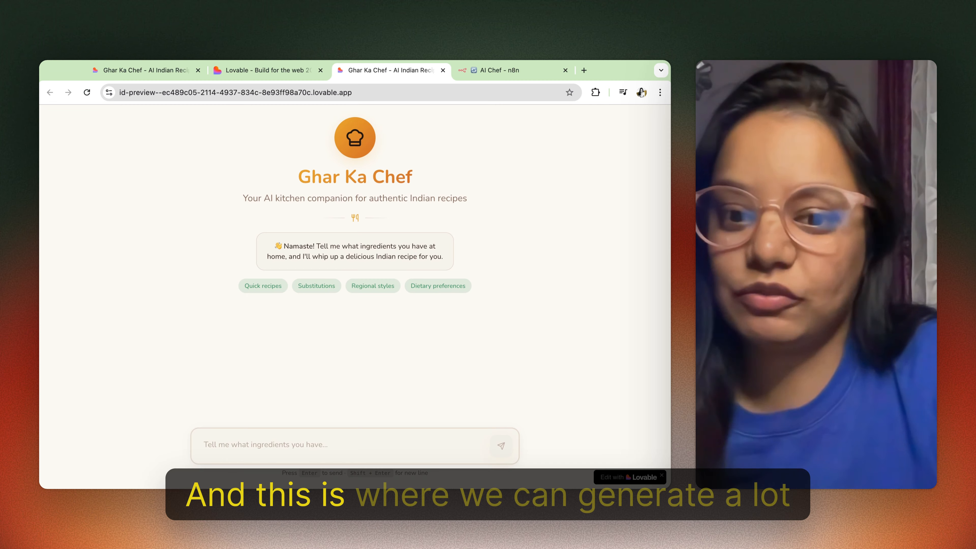
{"action": "left_click", "coordinate": [295, 445]}
{"action": "type", "text": "egg and toma"}
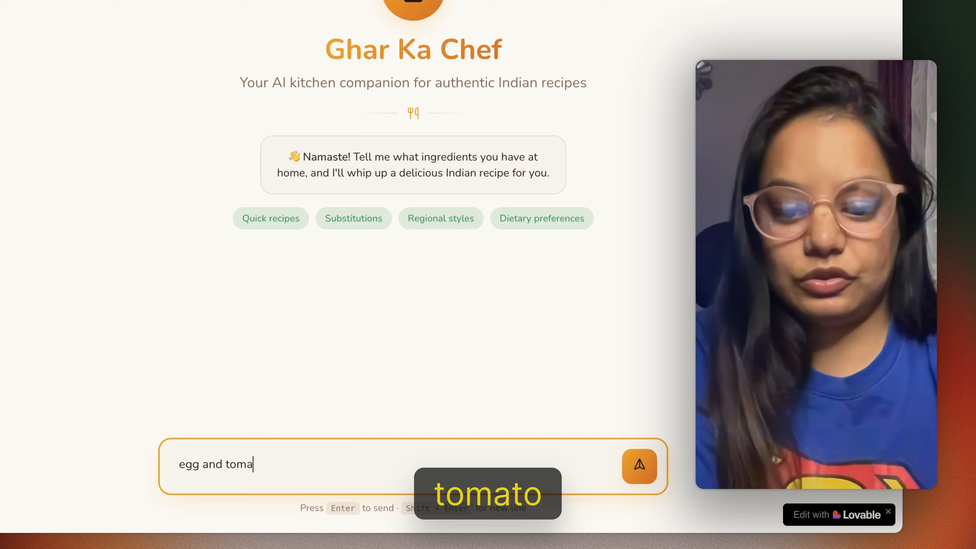
{"action": "type", "text": "to"}
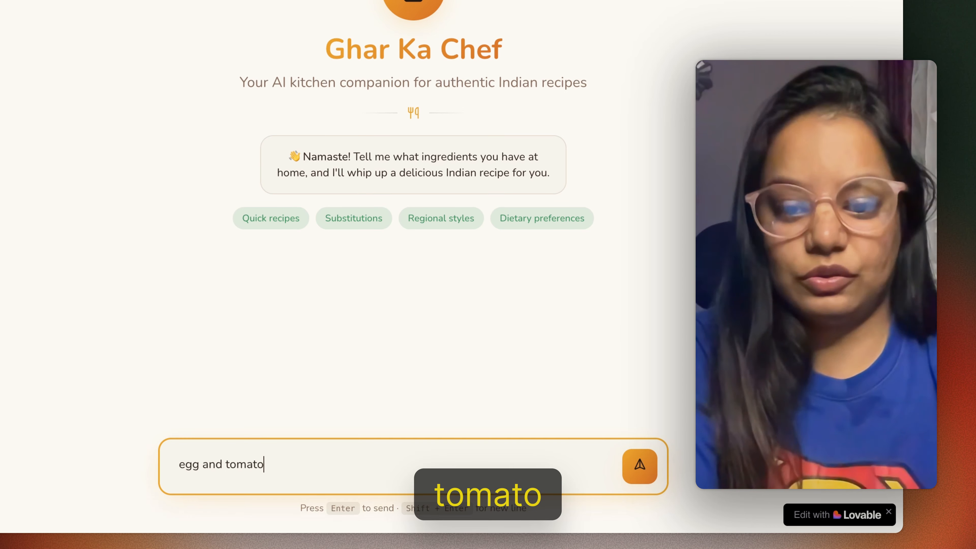
{"action": "key", "text": "Return"}
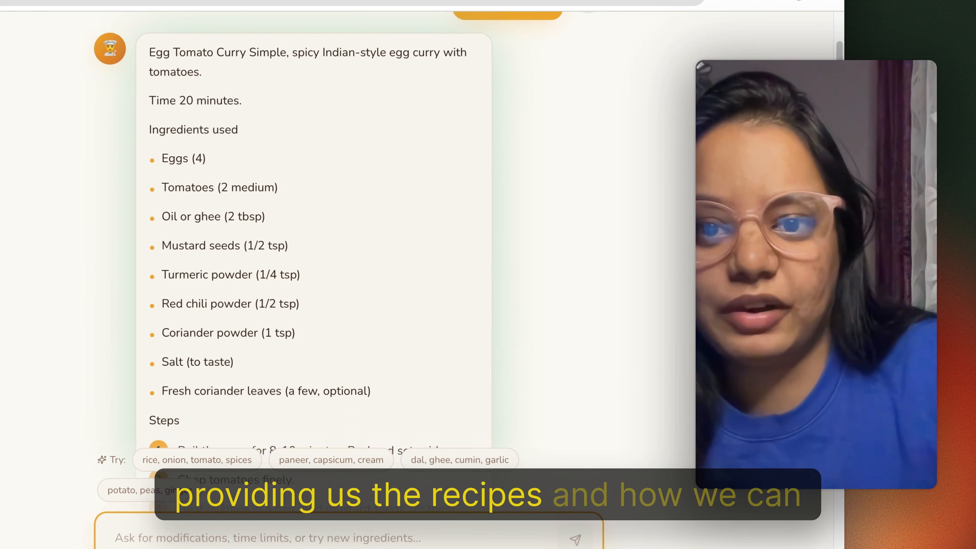
Read the egg and tomato recipe's time, ingredients, cooking steps and optional swaps.
{"action": "scroll", "coordinate": [313, 250], "scroll_direction": "up", "scroll_amount": 2}
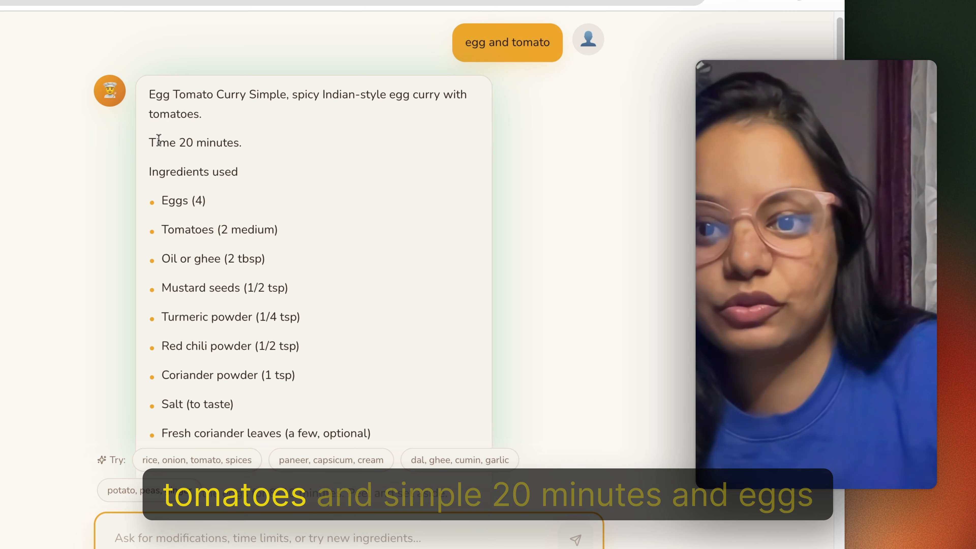
{"action": "scroll", "coordinate": [235, 160], "scroll_direction": "down", "scroll_amount": 10}
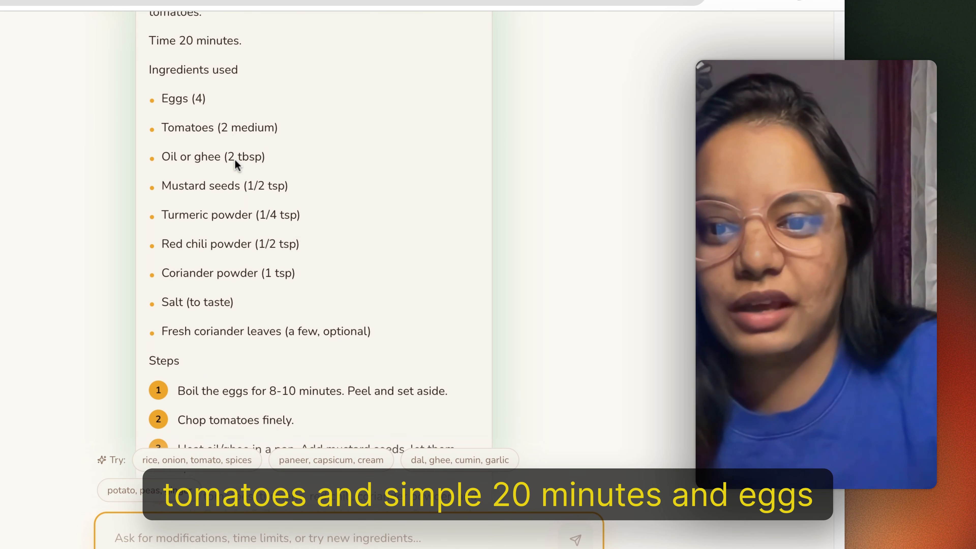
{"action": "scroll", "coordinate": [234, 158], "scroll_direction": "down", "scroll_amount": 2}
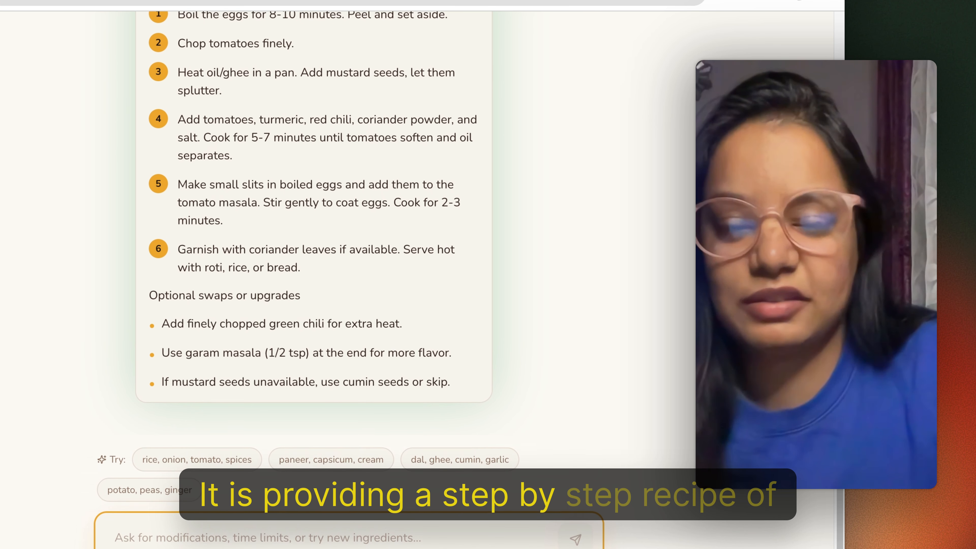